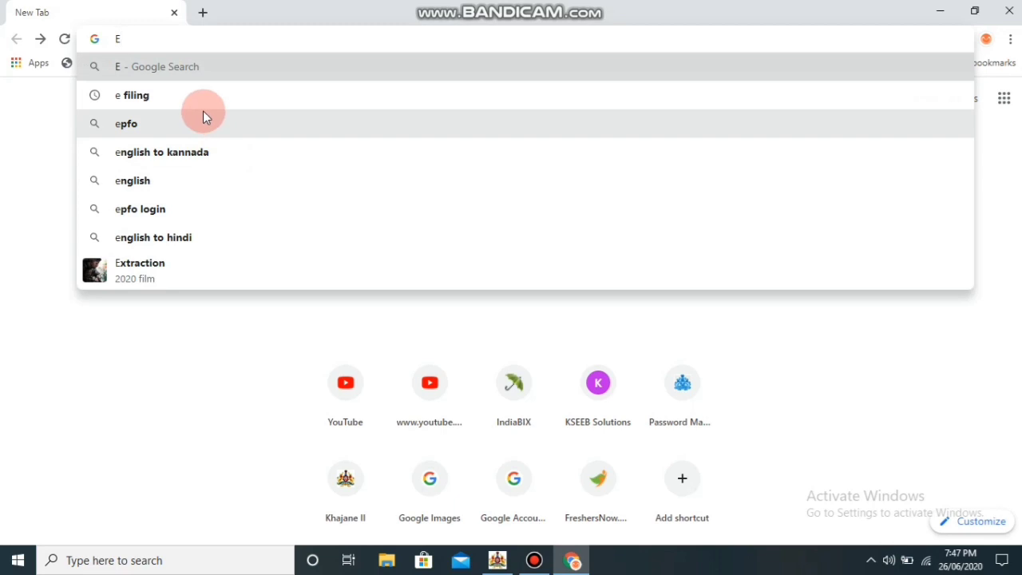
# Search 'e filing', open the e-Filing Home Page, dismiss the bank announcement and go to Login
pyautogui.click(199, 98)
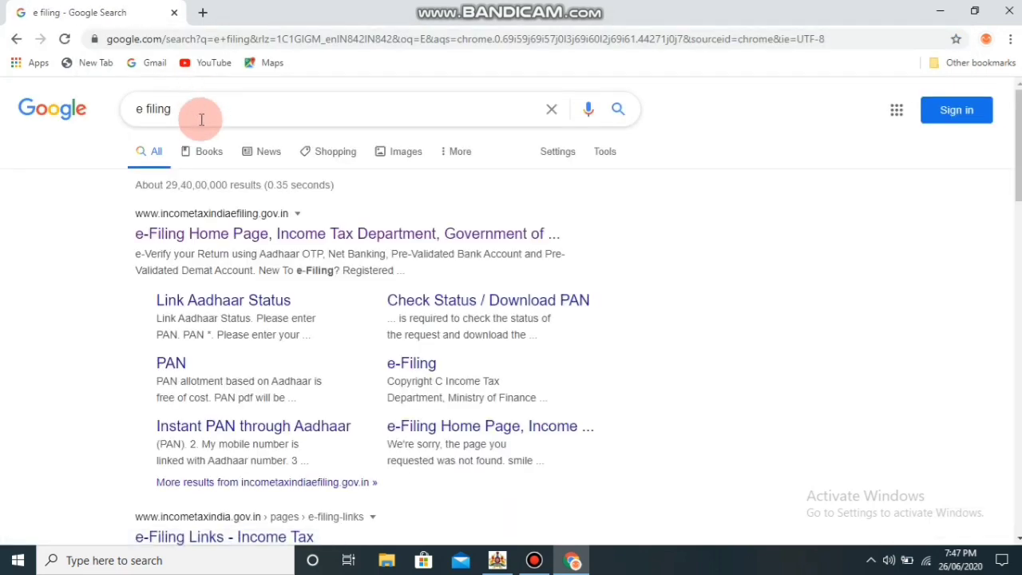
pyautogui.click(223, 235)
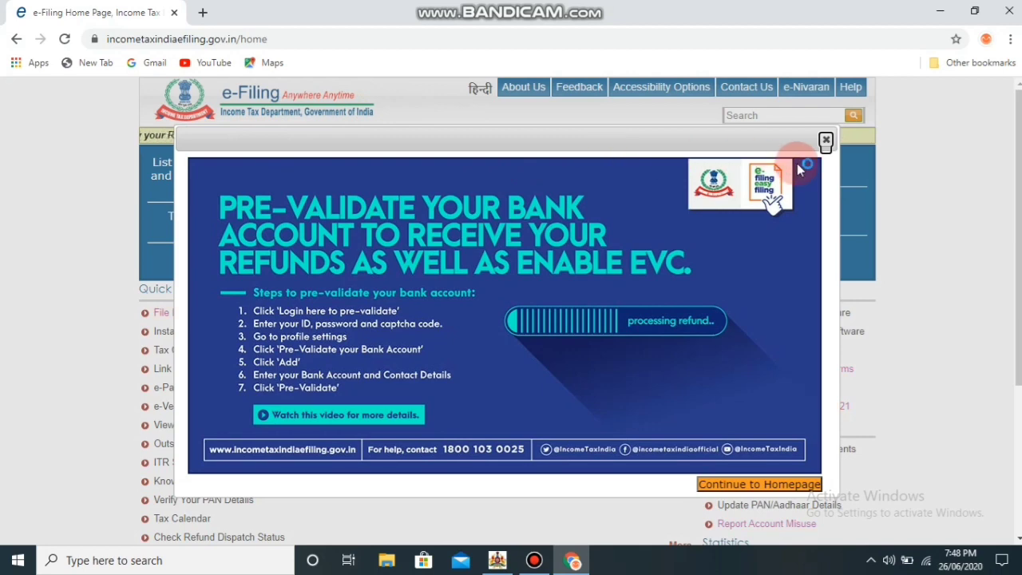
pyautogui.click(827, 141)
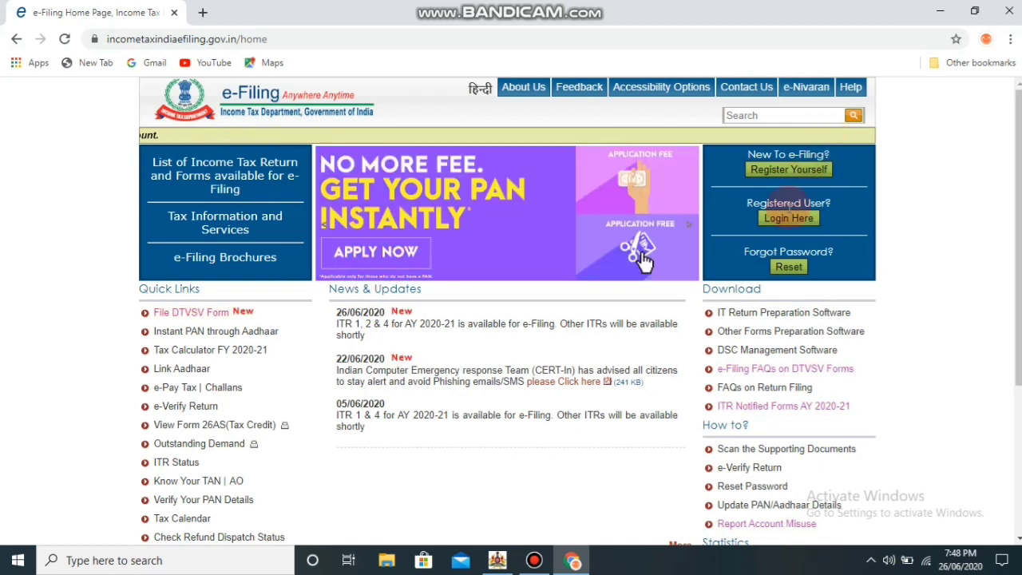
pyautogui.click(789, 221)
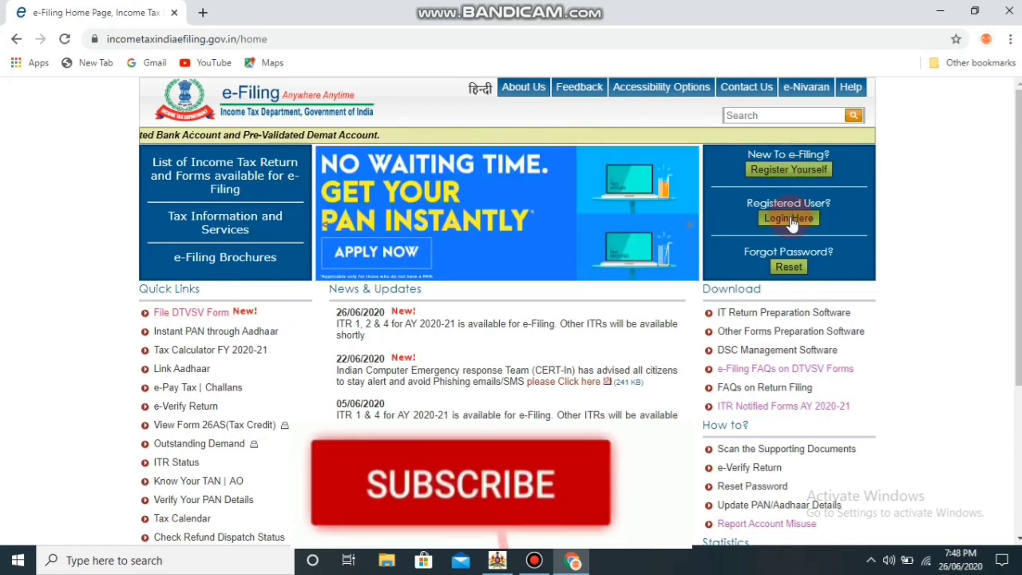
pyautogui.click(788, 220)
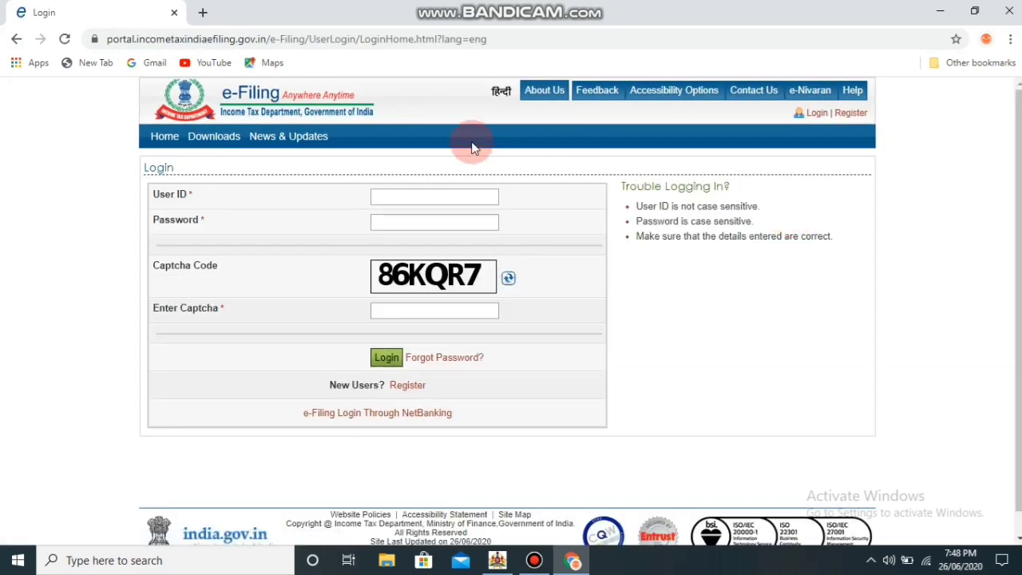
# Sign in with the User ID, password and captcha 86KQR7
pyautogui.click(415, 200)
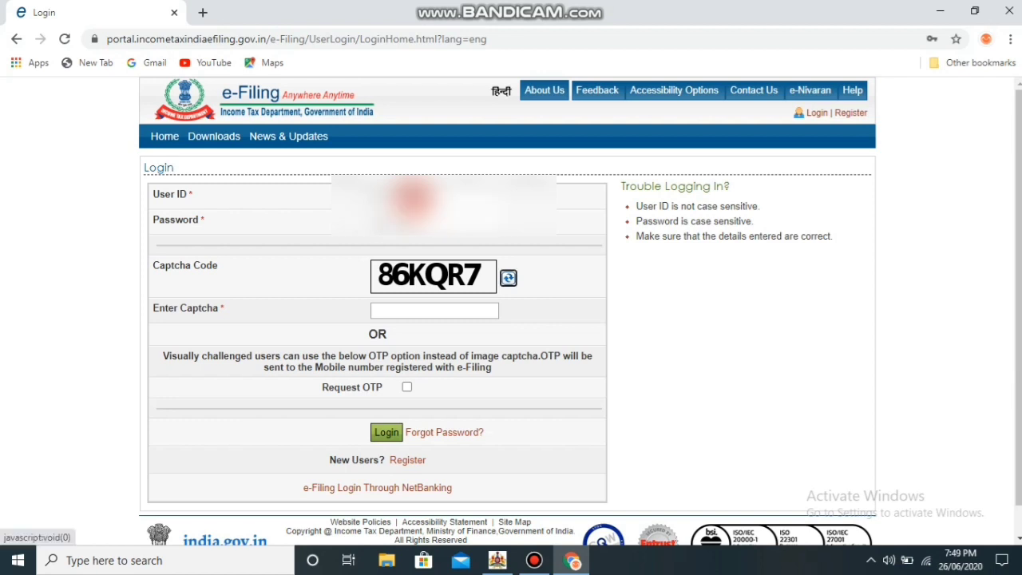
pyautogui.click(416, 309)
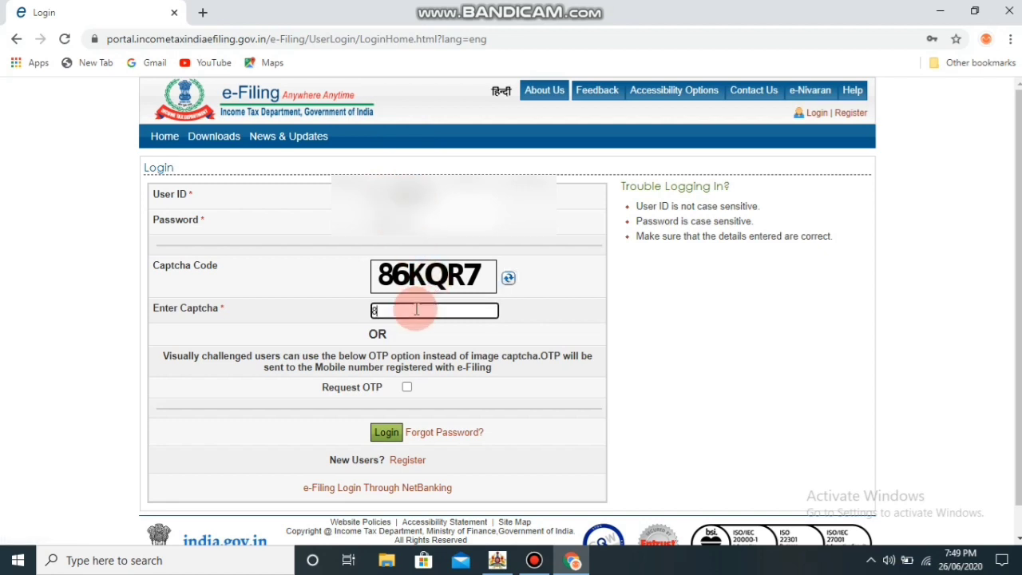
pyautogui.write('86KQR')
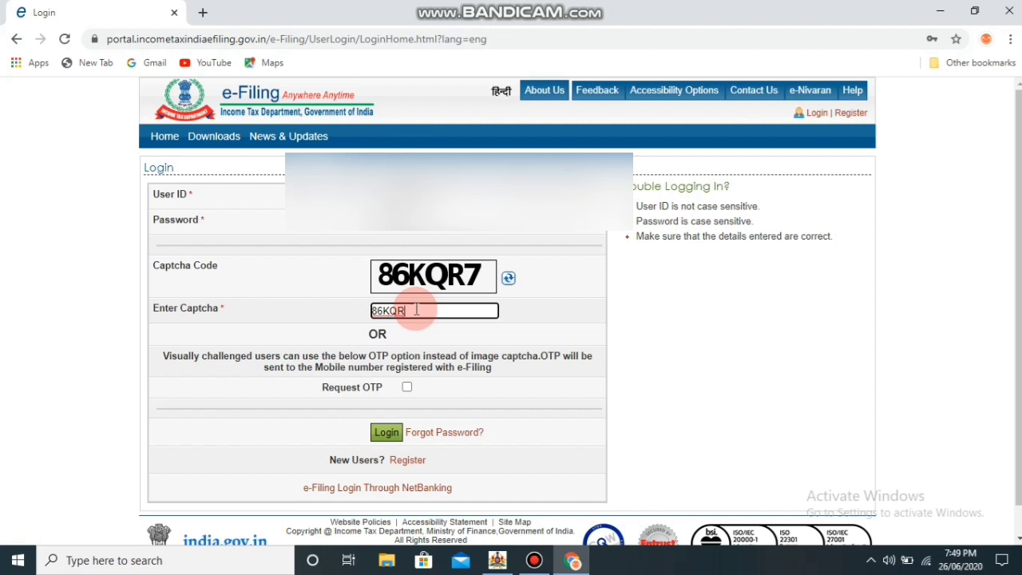
pyautogui.write('7')
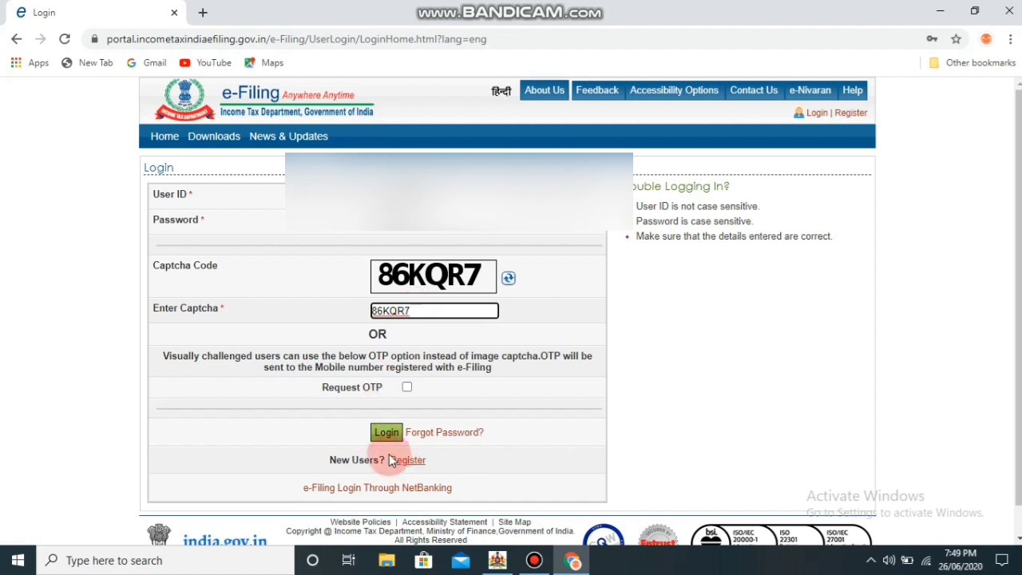
pyautogui.click(388, 432)
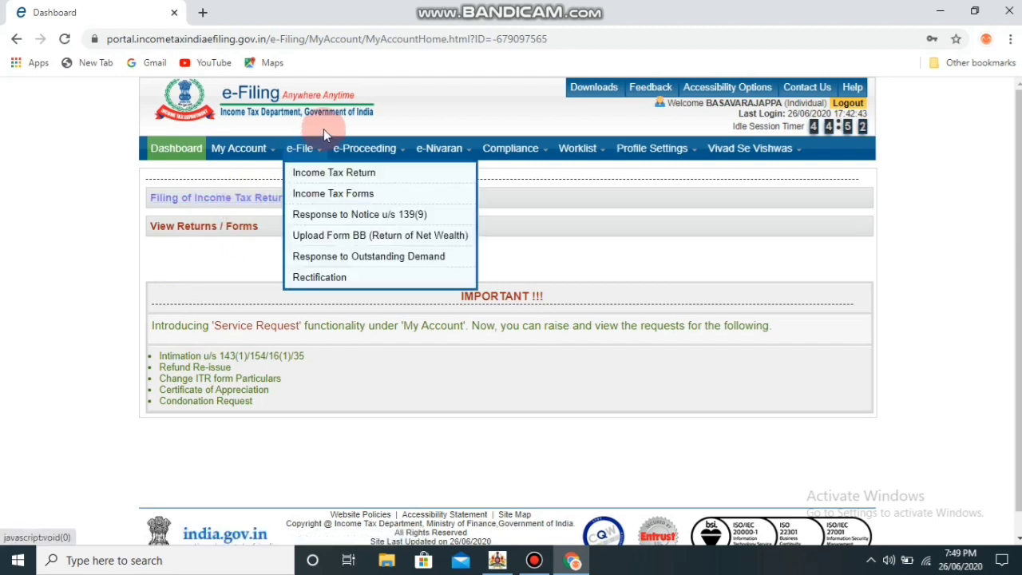
# From e-File > Income Tax Return, choose to file a fresh return
pyautogui.moveTo(318, 150)
pyautogui.click(203, 200)
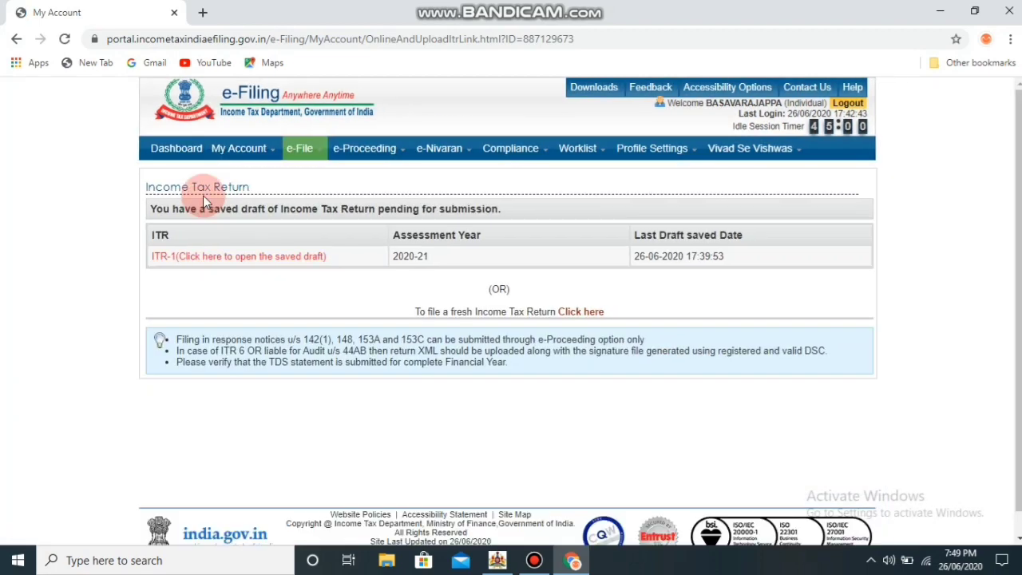
pyautogui.click(279, 266)
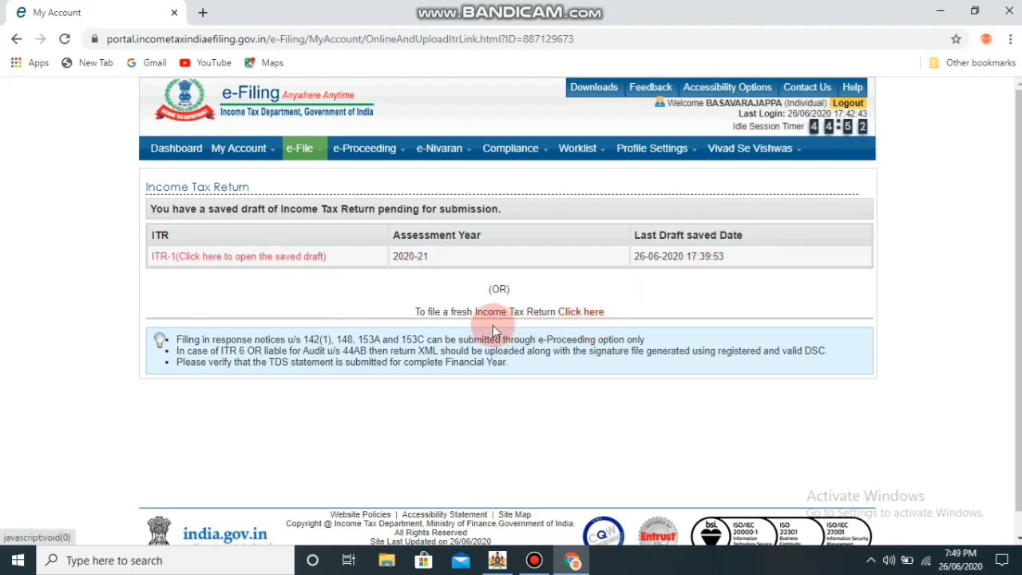
pyautogui.click(582, 312)
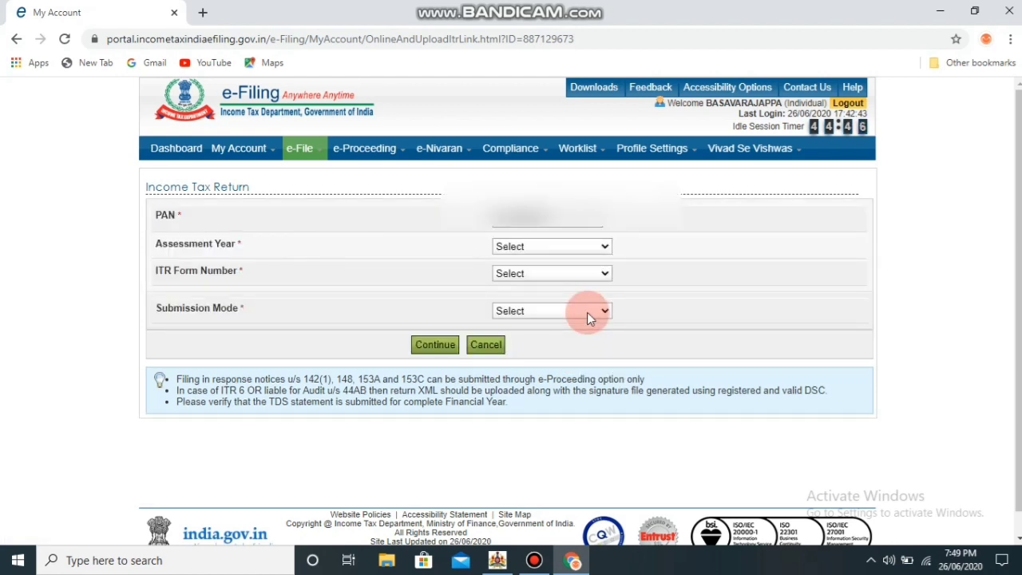
# Set assessment year 2020-21, form ITR-1, Original/Revised Return, and Prepare and Submit Online
pyautogui.click(604, 249)
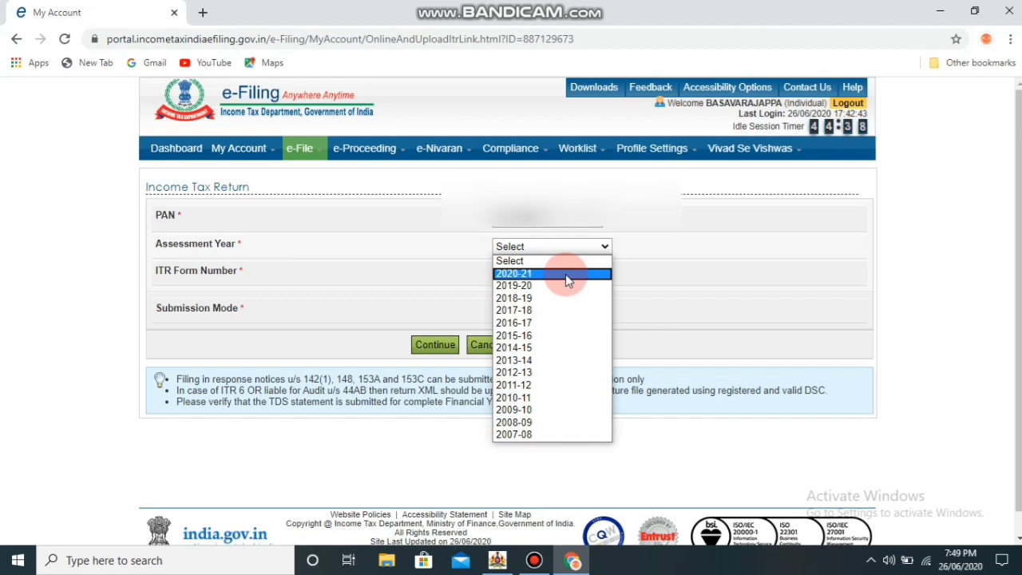
pyautogui.click(565, 274)
pyautogui.click(565, 274)
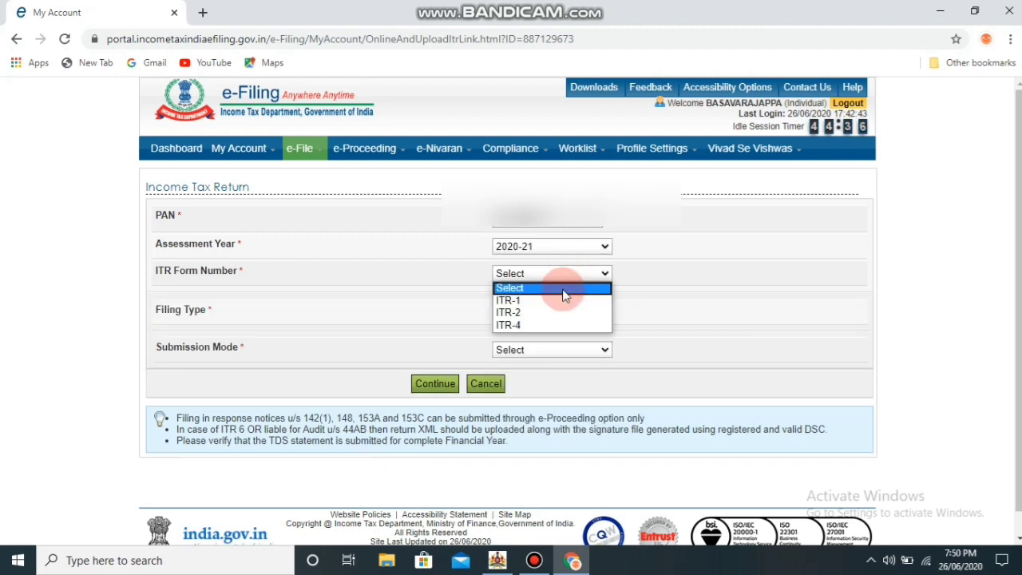
pyautogui.click(561, 301)
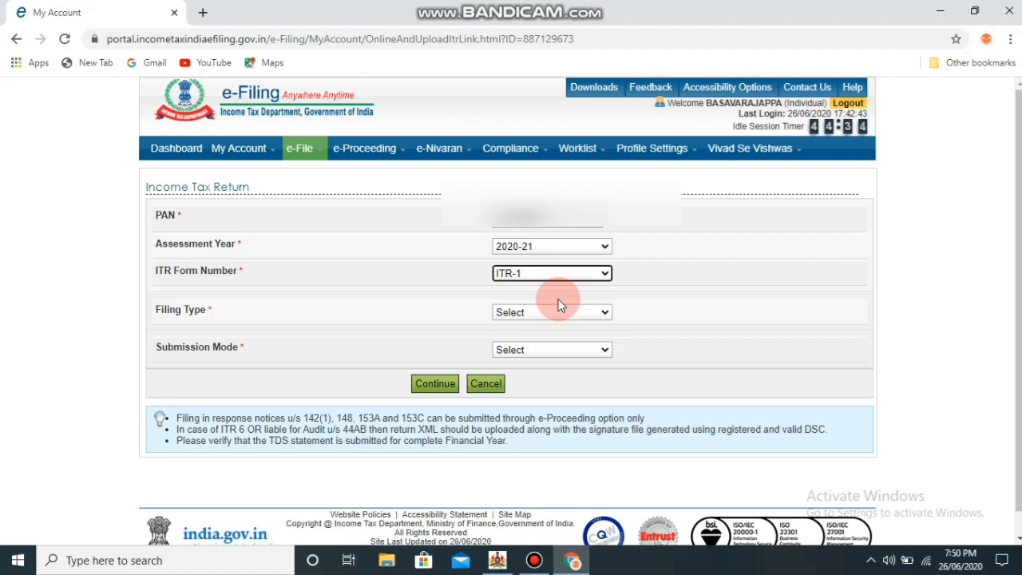
pyautogui.click(576, 312)
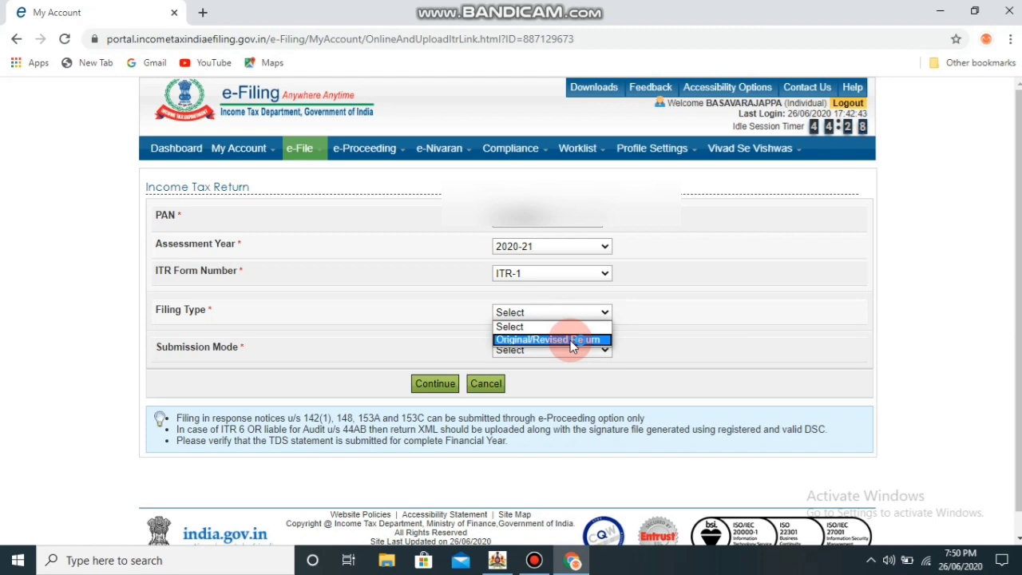
pyautogui.click(572, 340)
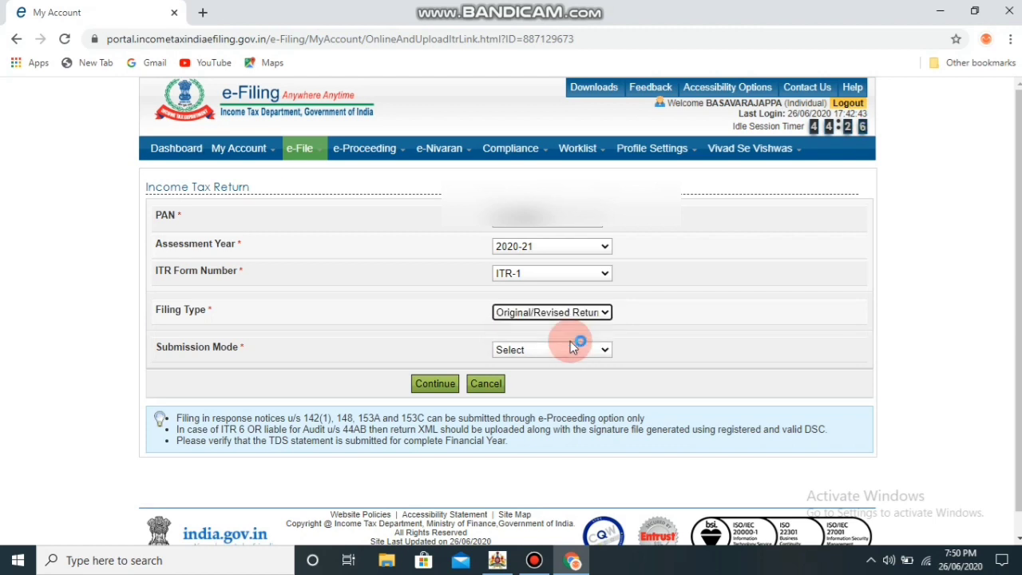
pyautogui.click(586, 360)
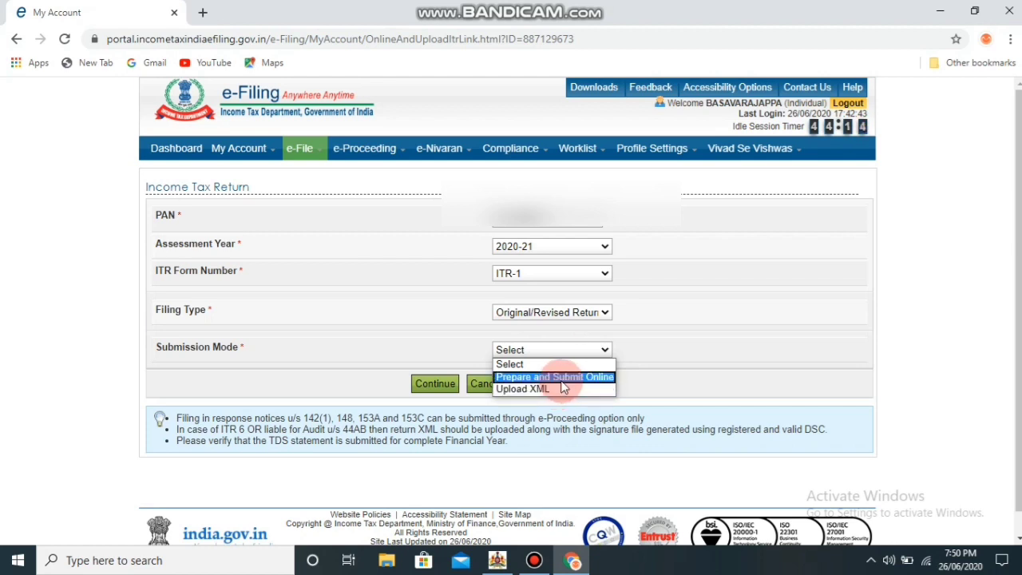
pyautogui.click(559, 377)
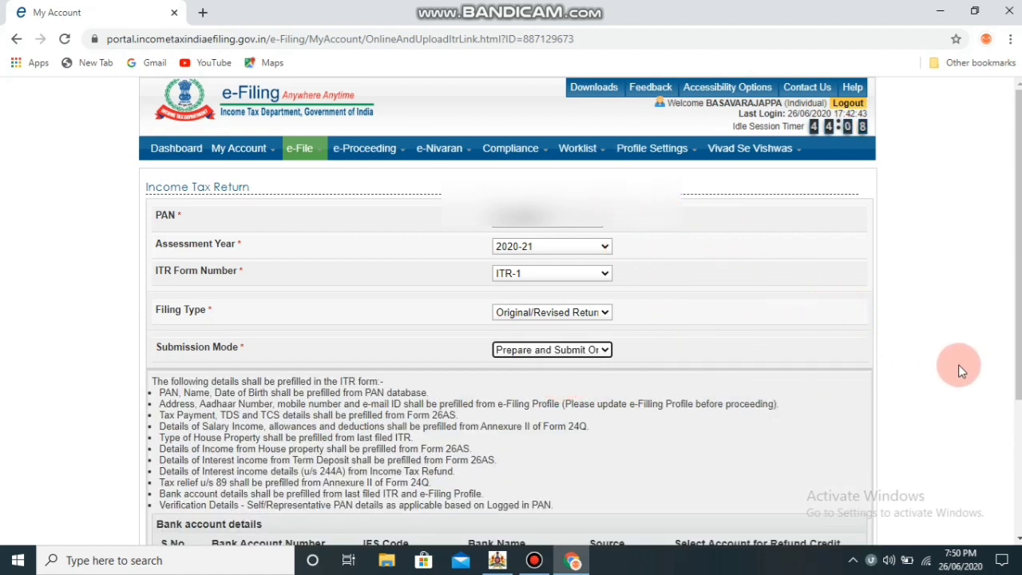
# Choose Aadhaar OTP e-verification, keeping submission mode at Prepare and Submit Online
pyautogui.press('Down')
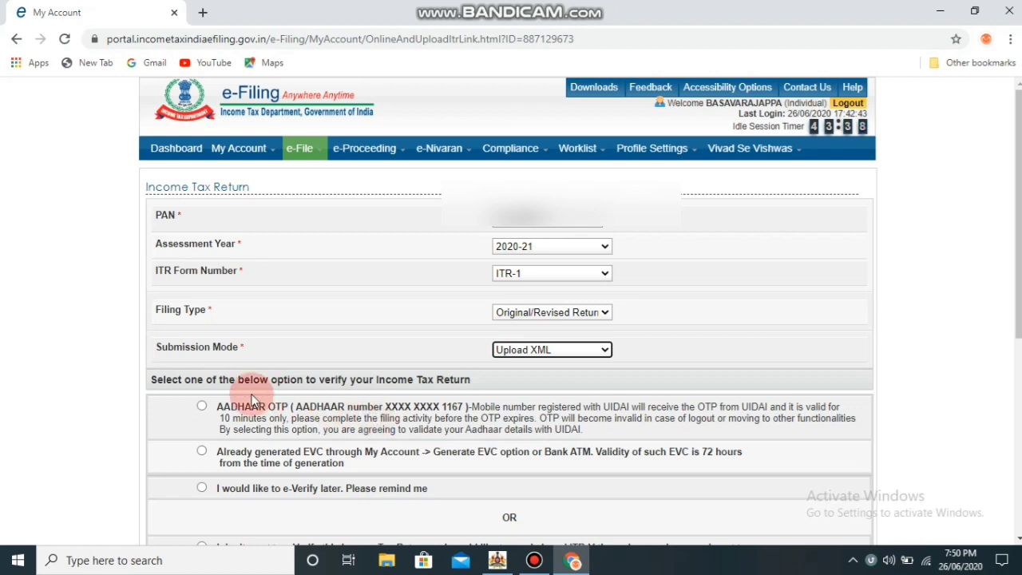
pyautogui.click(201, 407)
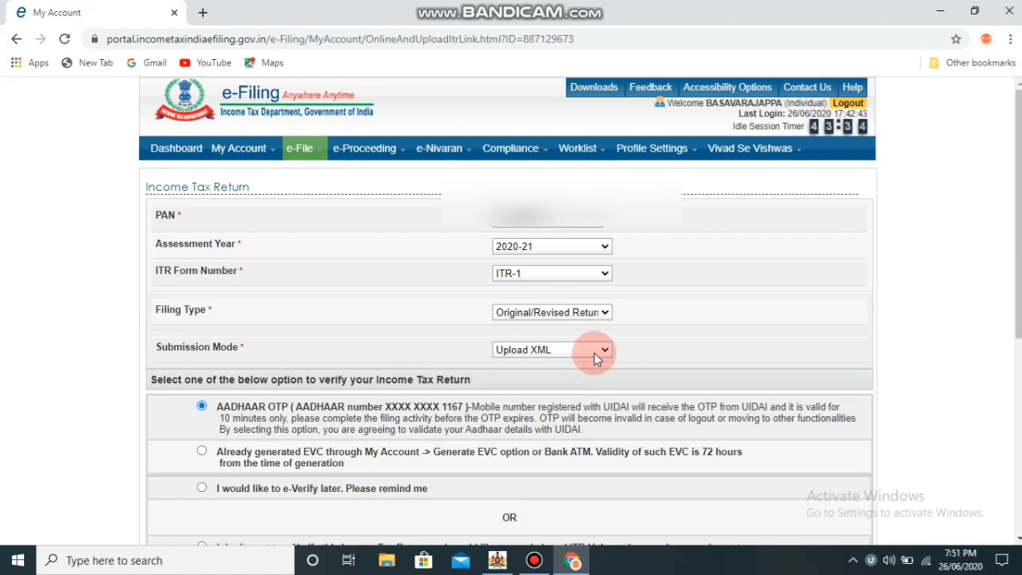
pyautogui.click(594, 353)
pyautogui.click(575, 378)
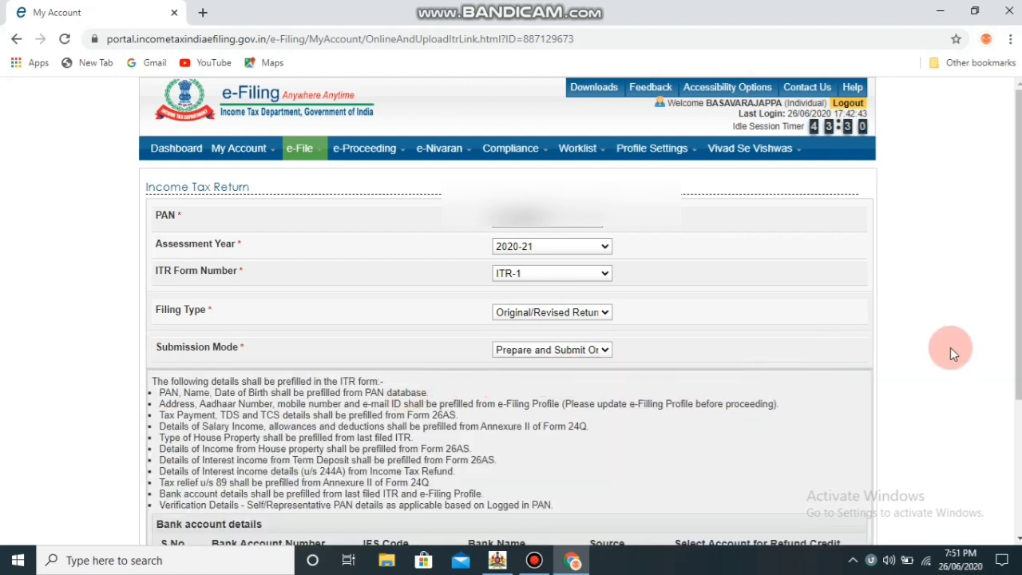
# Select the prevalidated bank account for refund credit and continue to the prefill consent
pyautogui.scroll(-1, 959, 352)
pyautogui.scroll(-3, 959, 348)
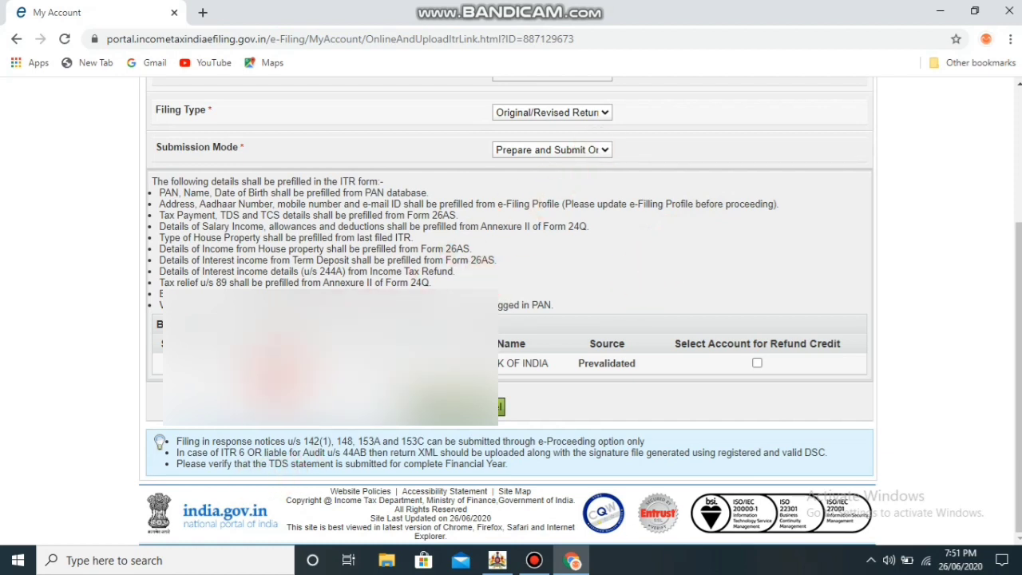
pyautogui.click(272, 351)
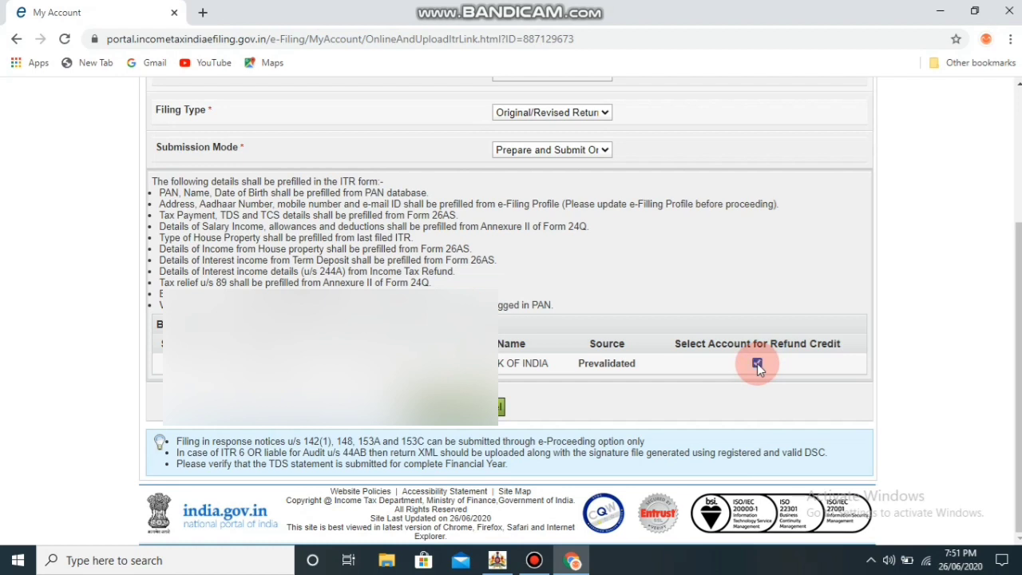
pyautogui.click(446, 415)
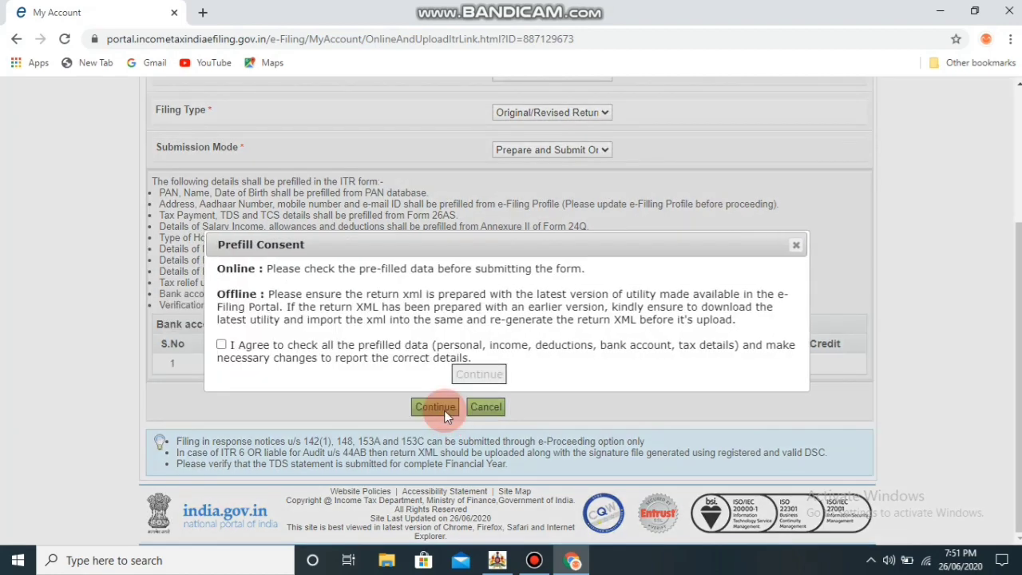
# Agree to the prefill consent and continue to load the prefilled ITR-1 form
pyautogui.click(221, 348)
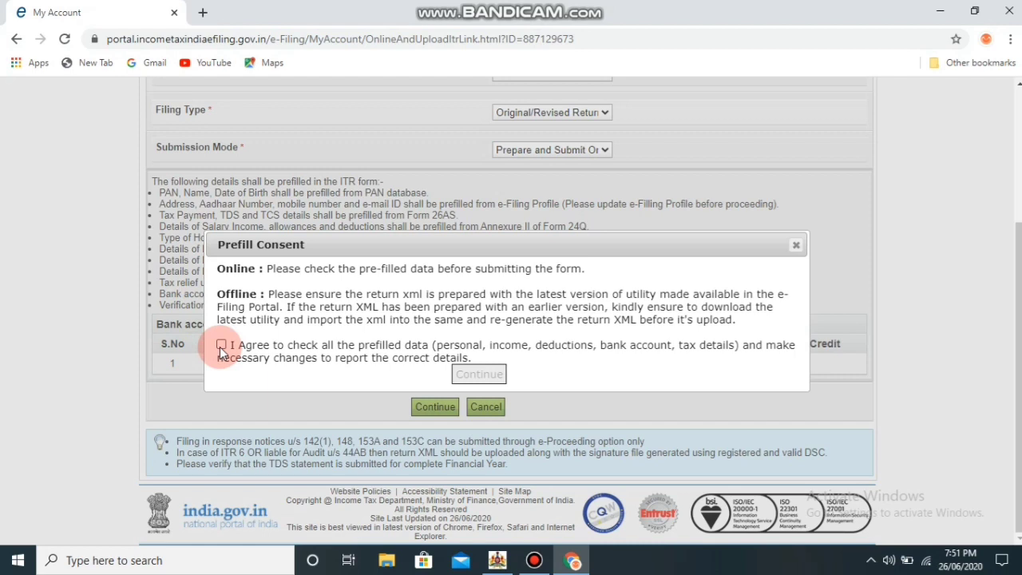
pyautogui.click(221, 350)
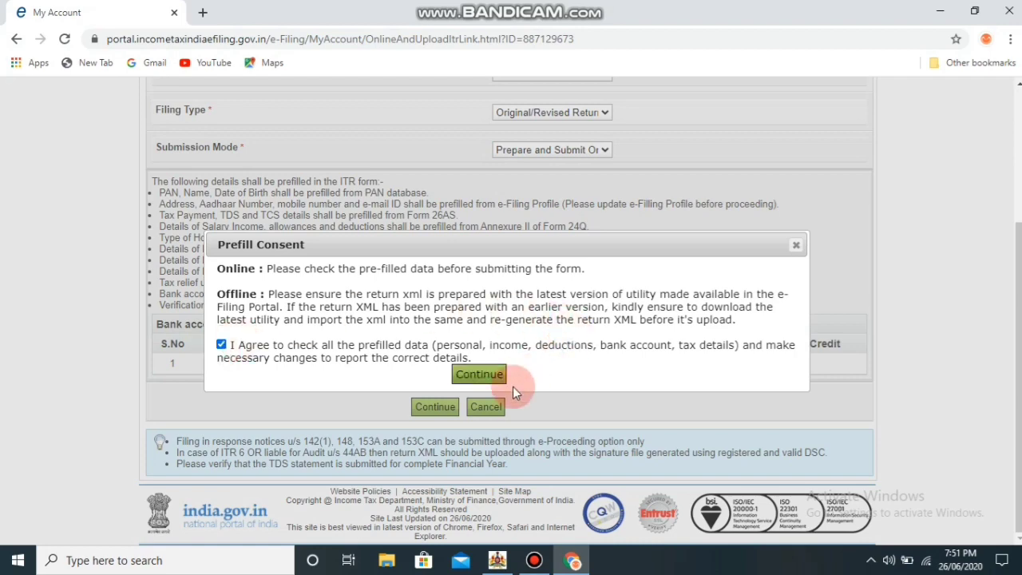
pyautogui.click(472, 380)
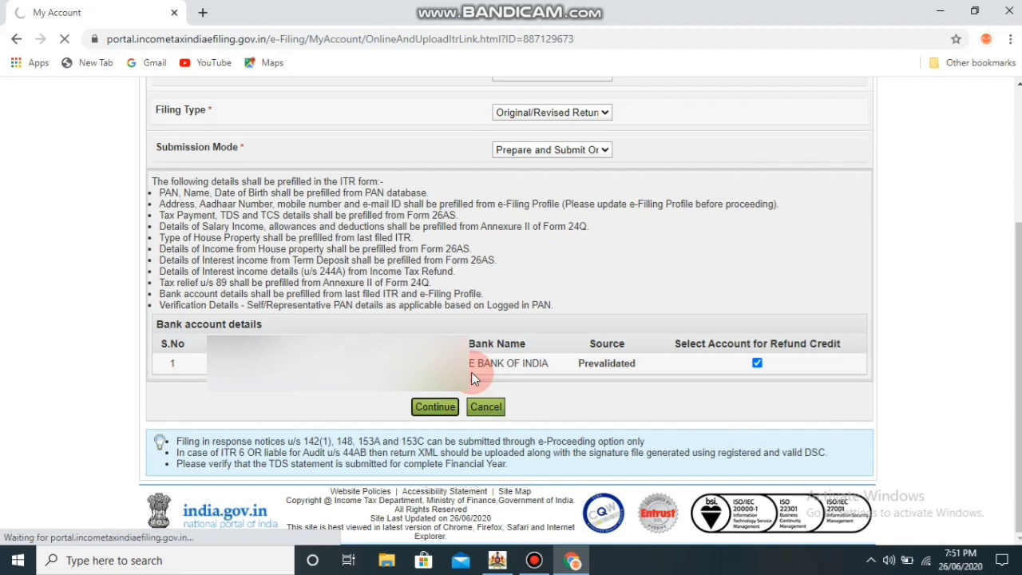
pyautogui.click(444, 415)
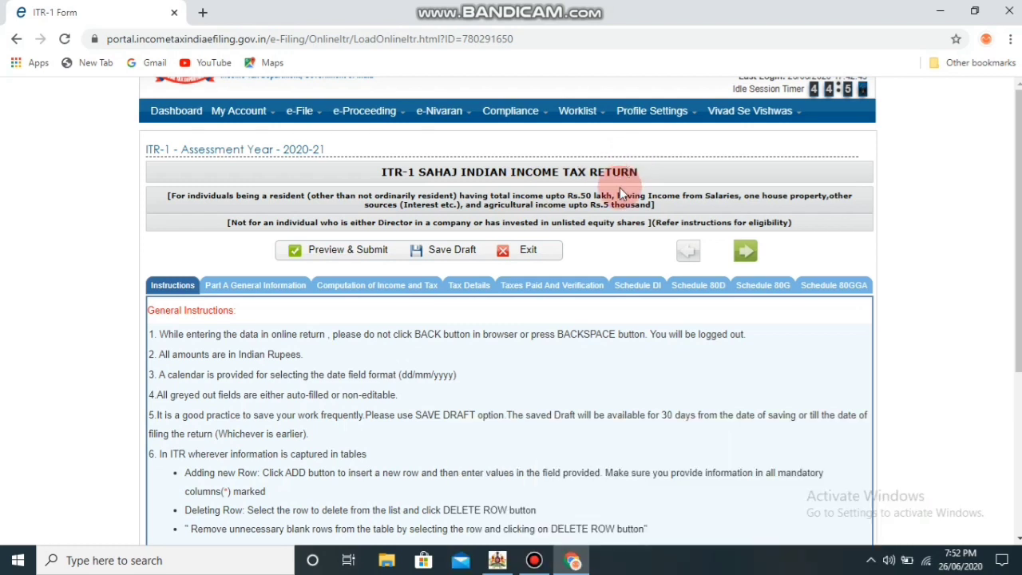
# Scroll through the nine General Instructions of the ITR-1 Sahaj return
pyautogui.click(456, 250)
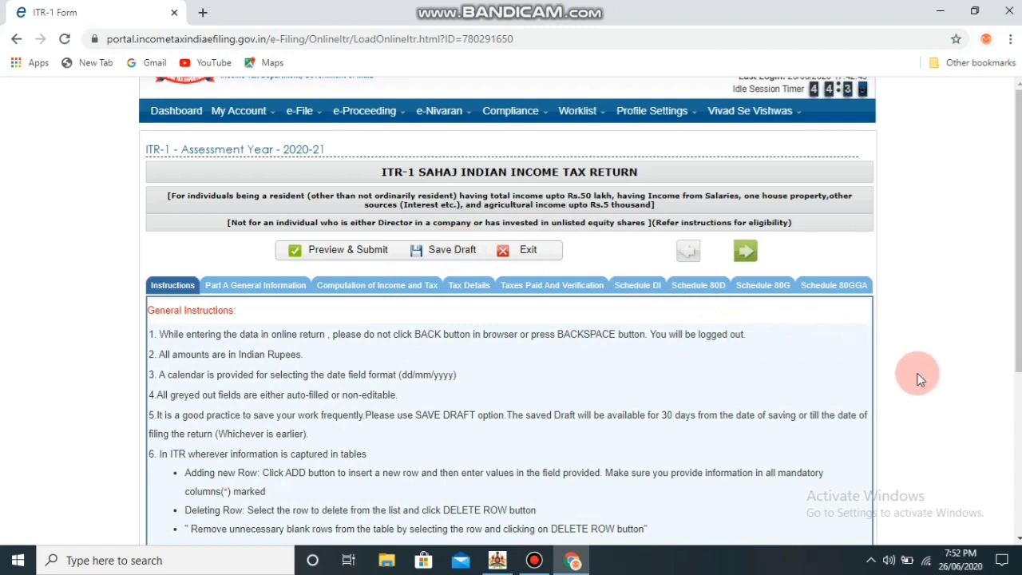
pyautogui.scroll(-4, 918, 380)
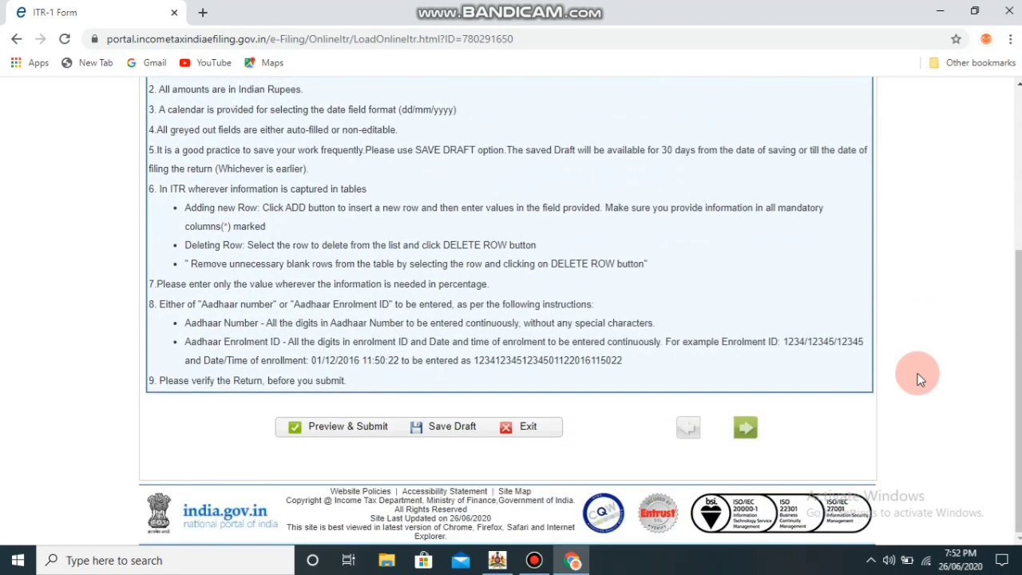
pyautogui.scroll(3, 918, 379)
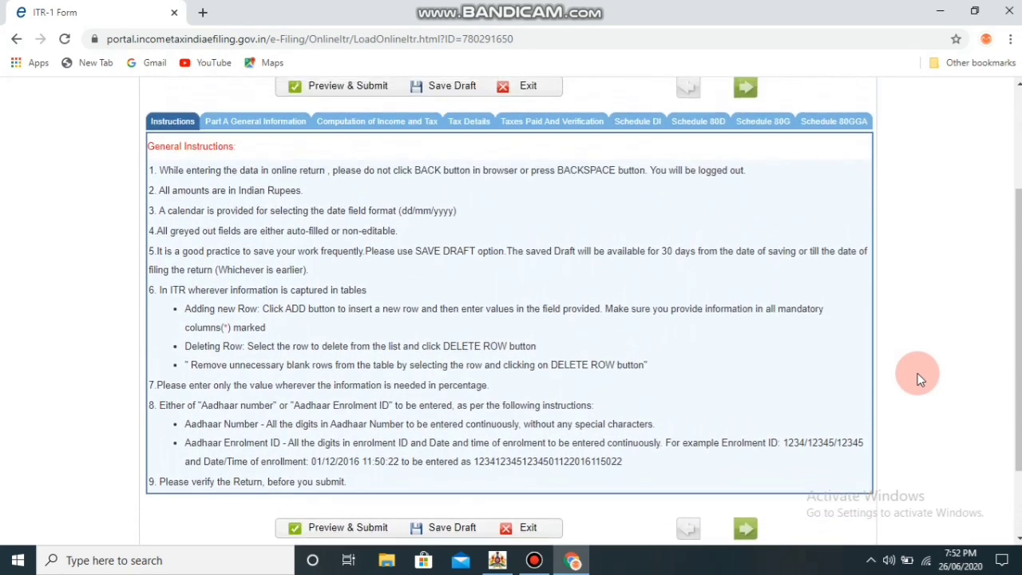
pyautogui.scroll(-1, 918, 379)
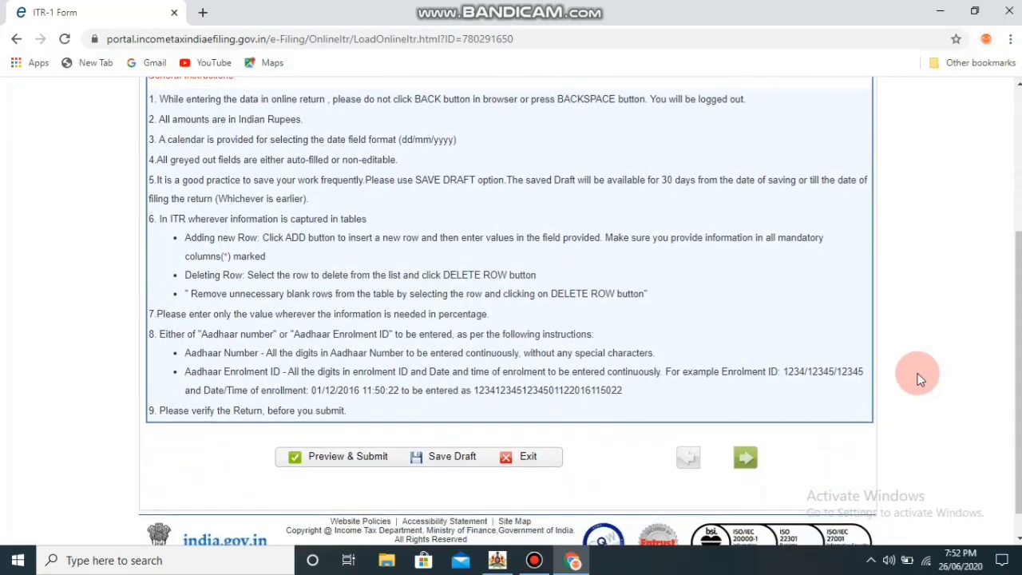
pyautogui.scroll(1, 918, 380)
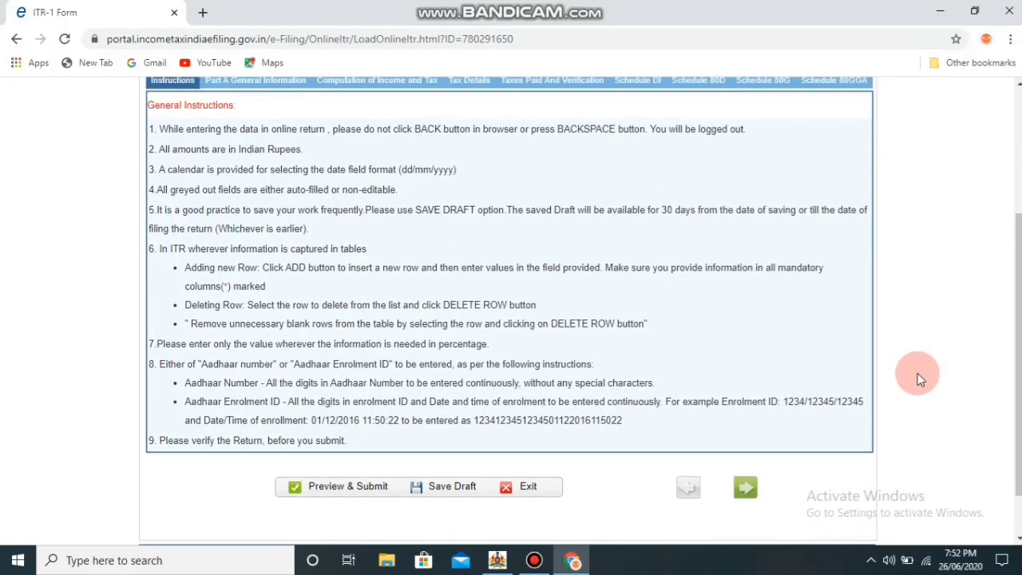
pyautogui.scroll(1, 918, 380)
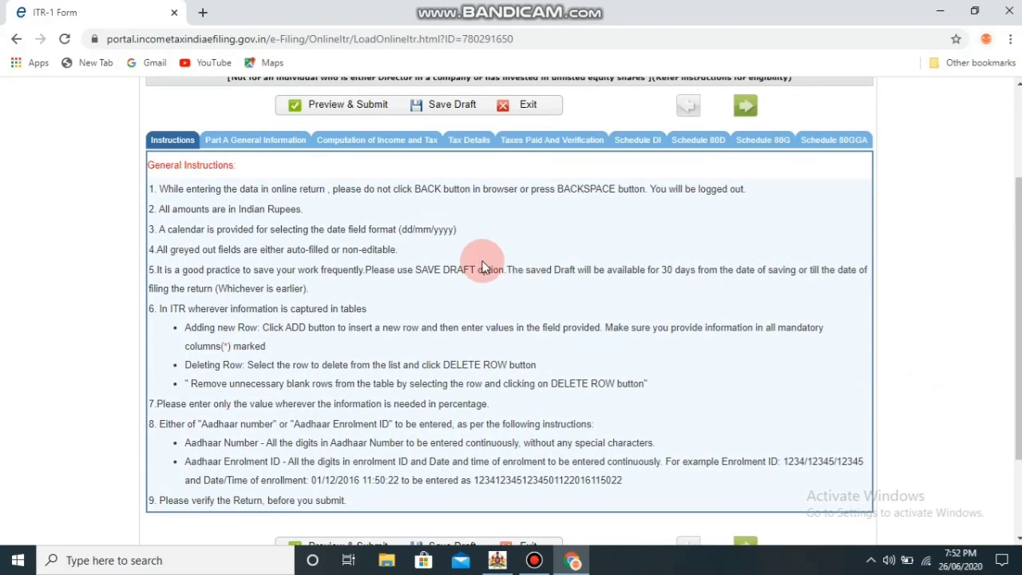
# In Part A General Information, set nature of employment to State Government
pyautogui.click(257, 140)
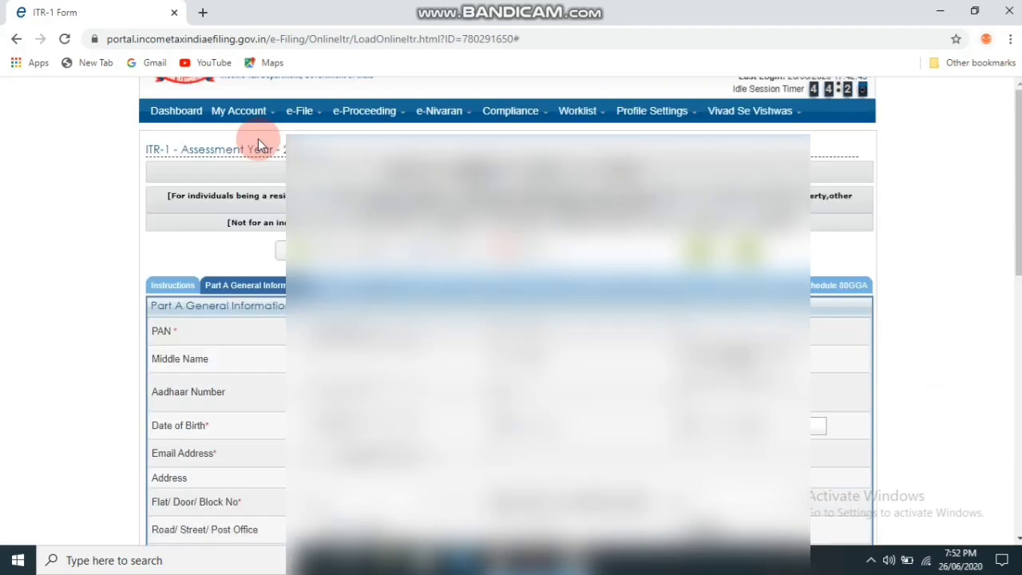
pyautogui.scroll(-3, 511, 319)
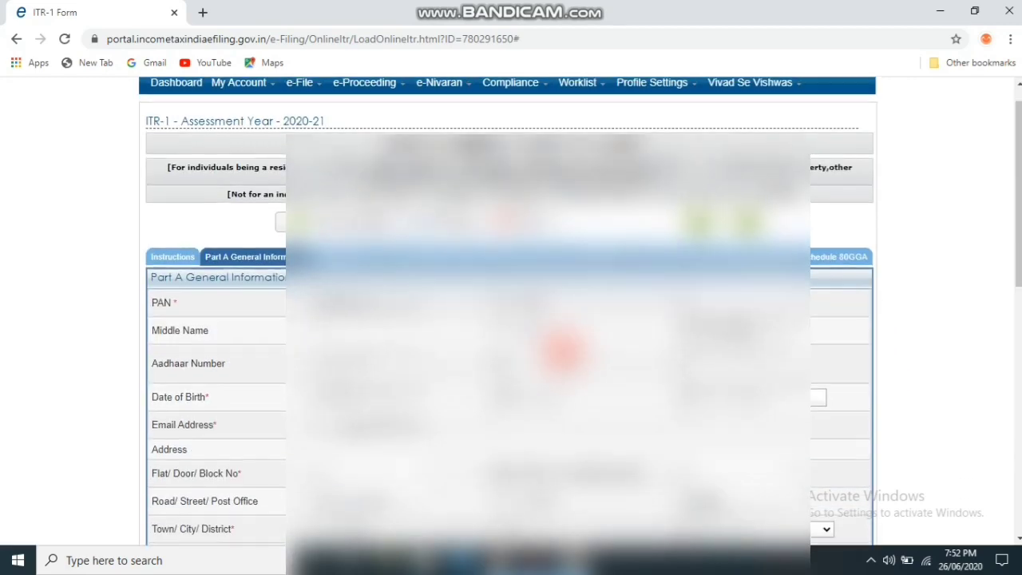
pyautogui.scroll(-4, 563, 347)
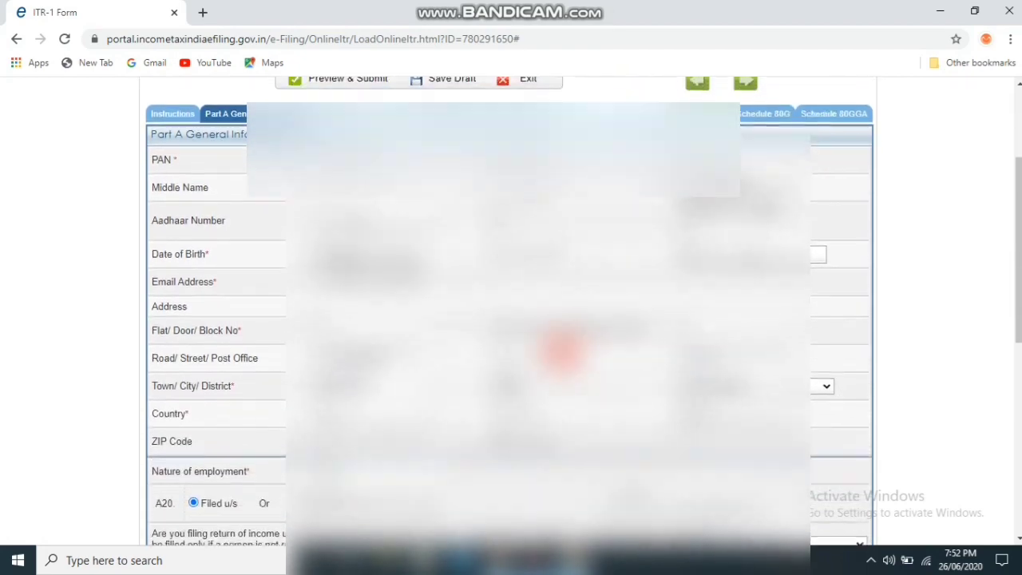
pyautogui.scroll(-1, 563, 347)
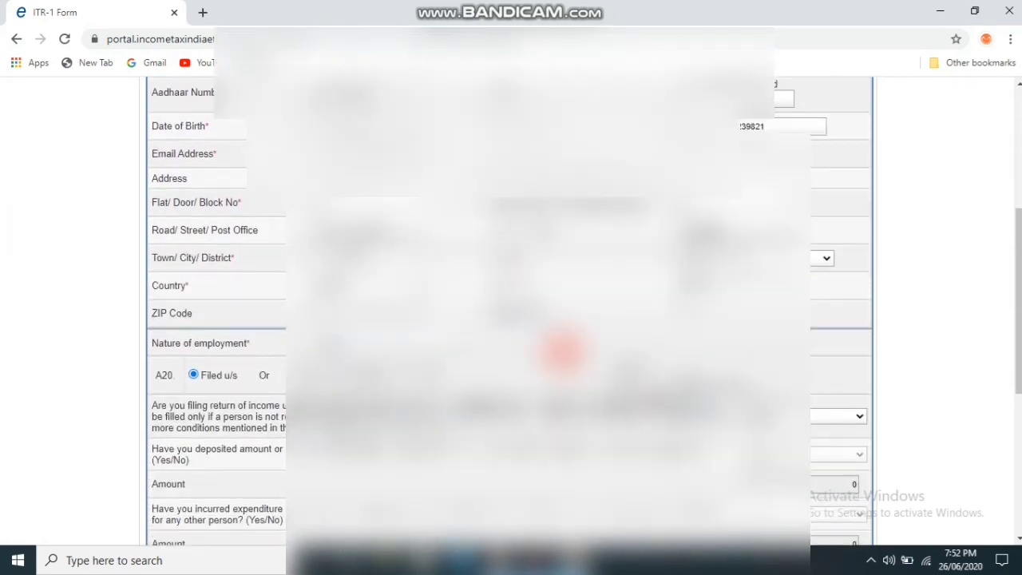
pyautogui.scroll(-2, 562, 347)
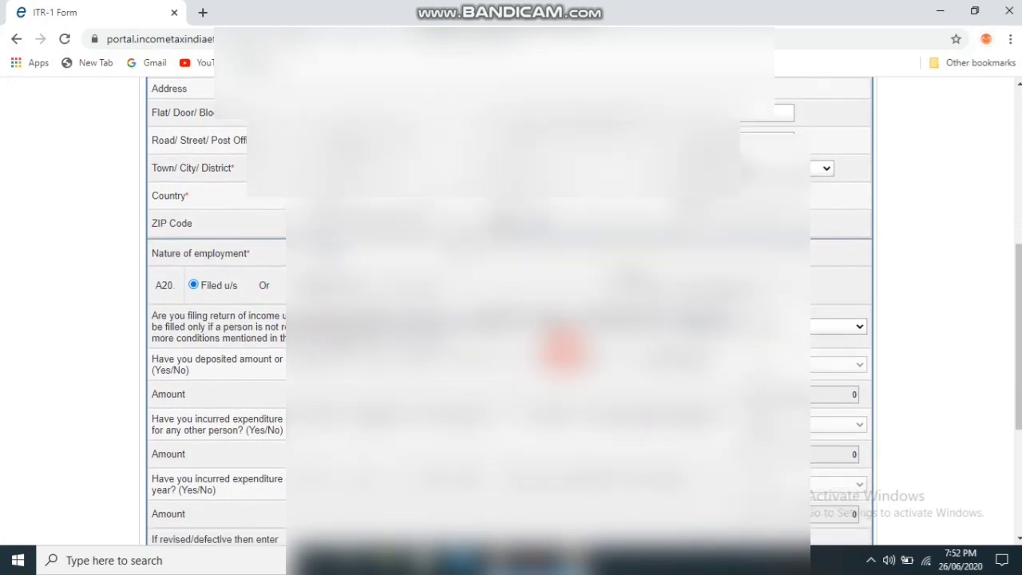
pyautogui.click(451, 253)
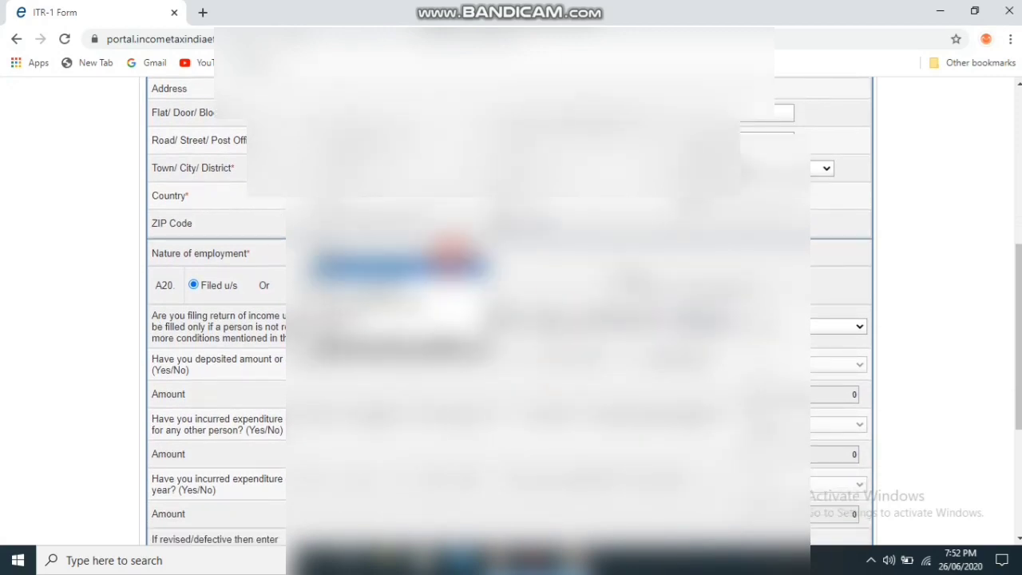
pyautogui.click(396, 293)
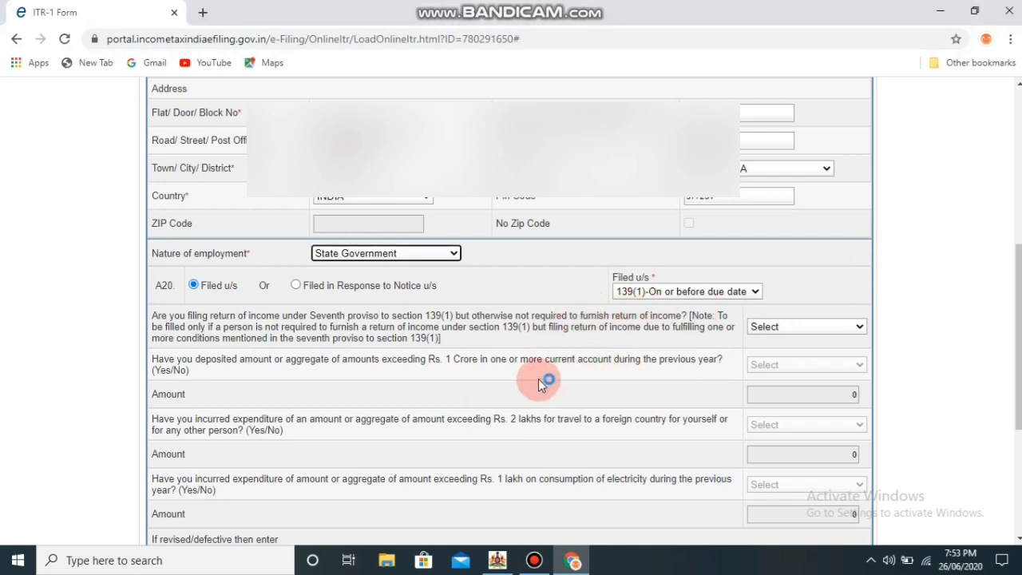
# Answer NO to the seventh proviso to section 139(1) question
pyautogui.click(516, 390)
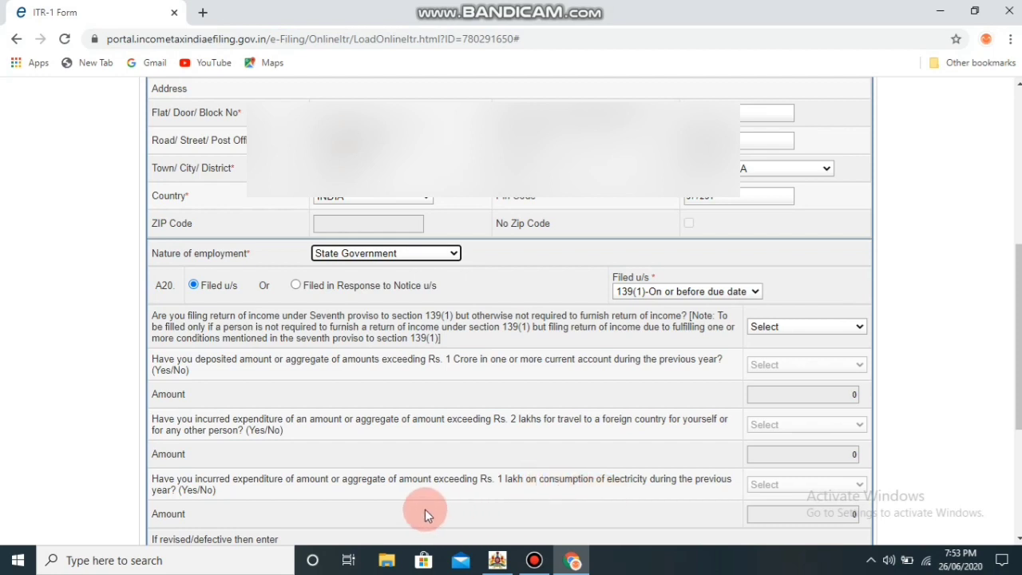
pyautogui.click(861, 330)
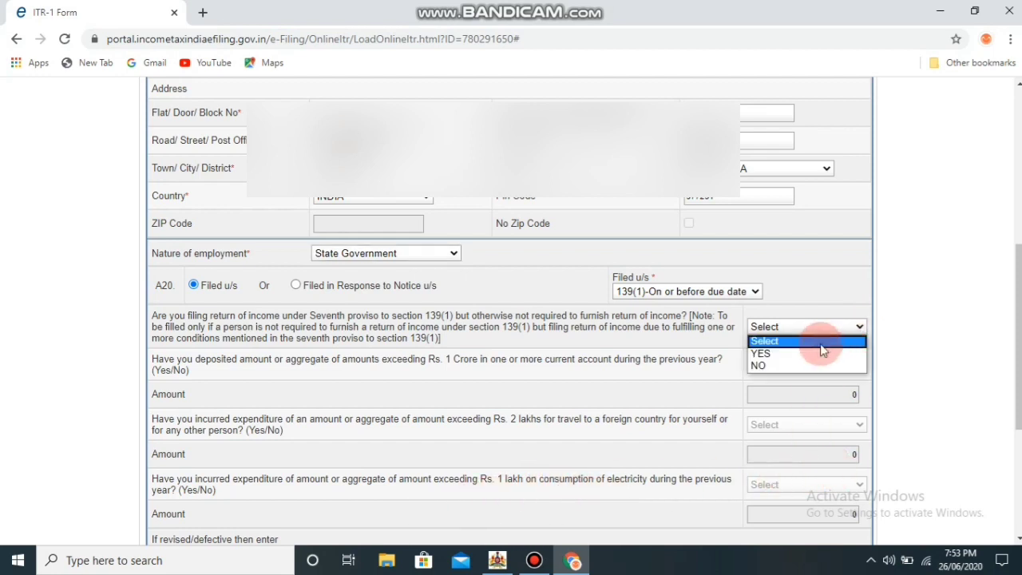
pyautogui.click(808, 365)
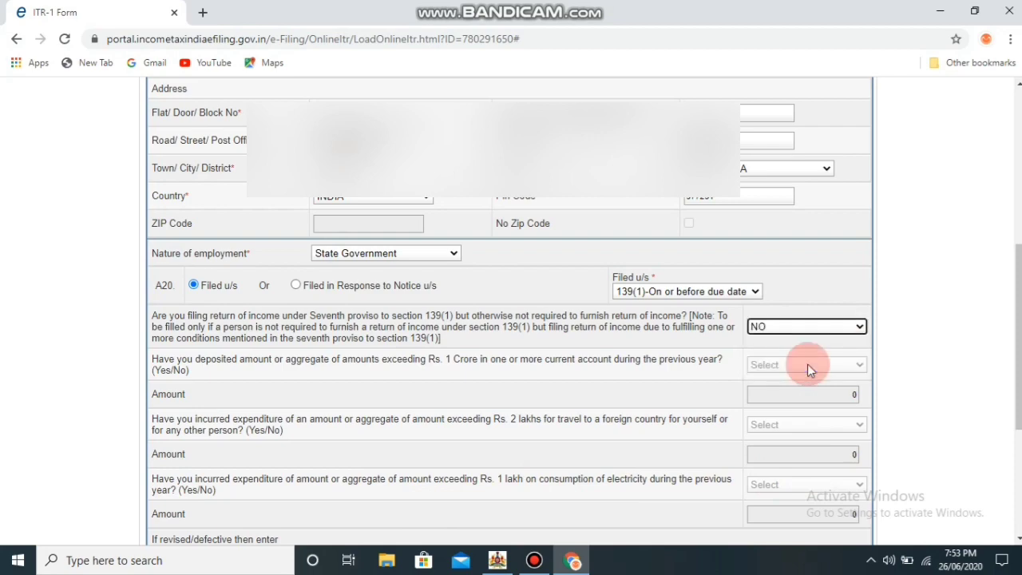
pyautogui.click(1017, 451)
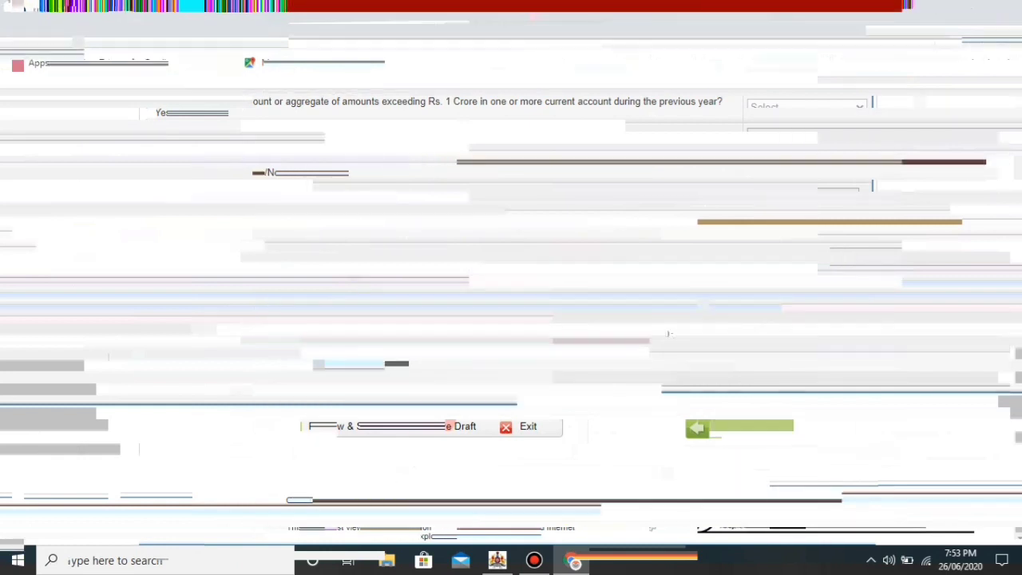
# Enter salary 627323 under section 17(1) and a Sec 10(13A) house-rent exemption of 41252
pyautogui.click(719, 356)
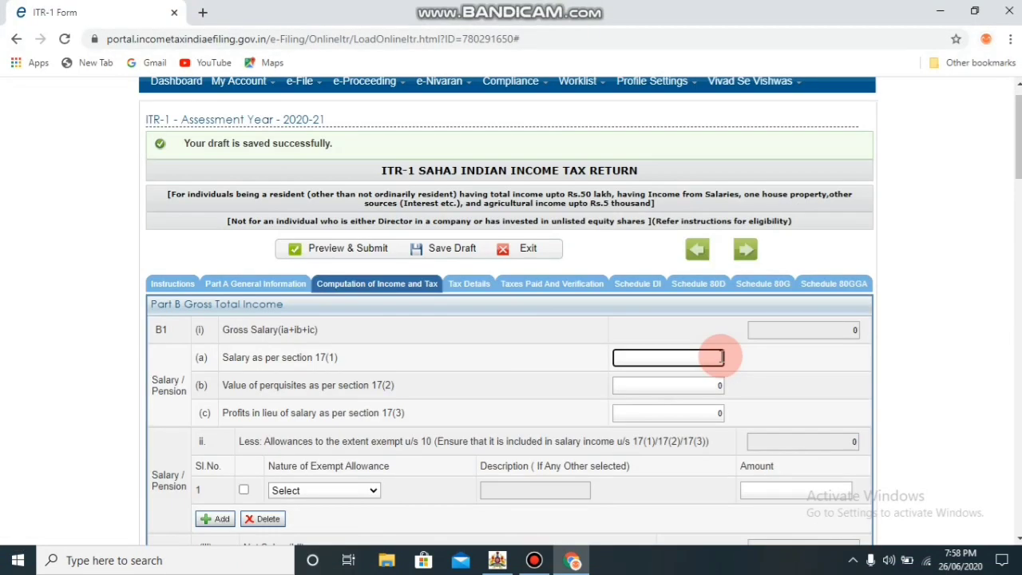
pyautogui.write('627323')
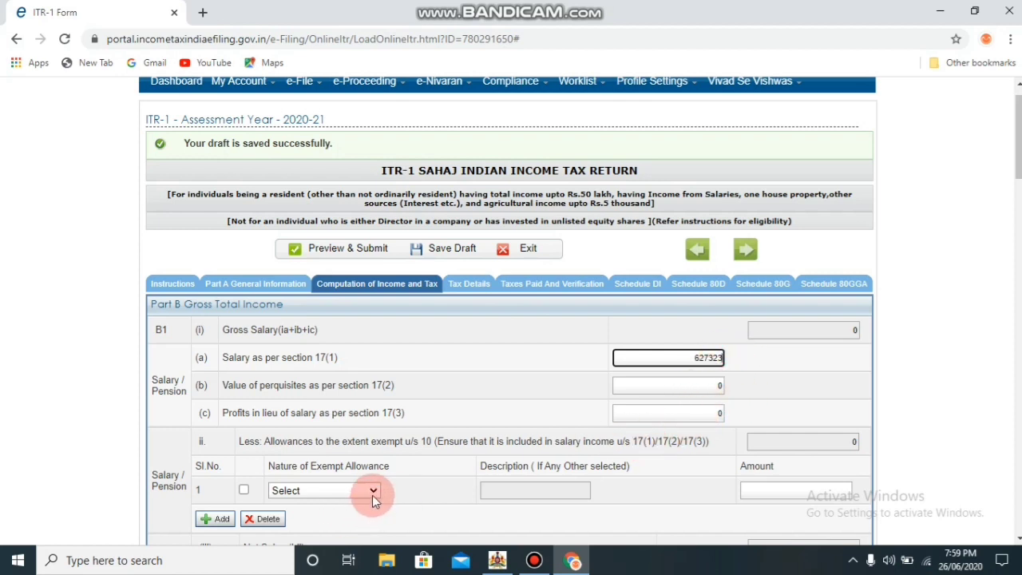
pyautogui.click(372, 491)
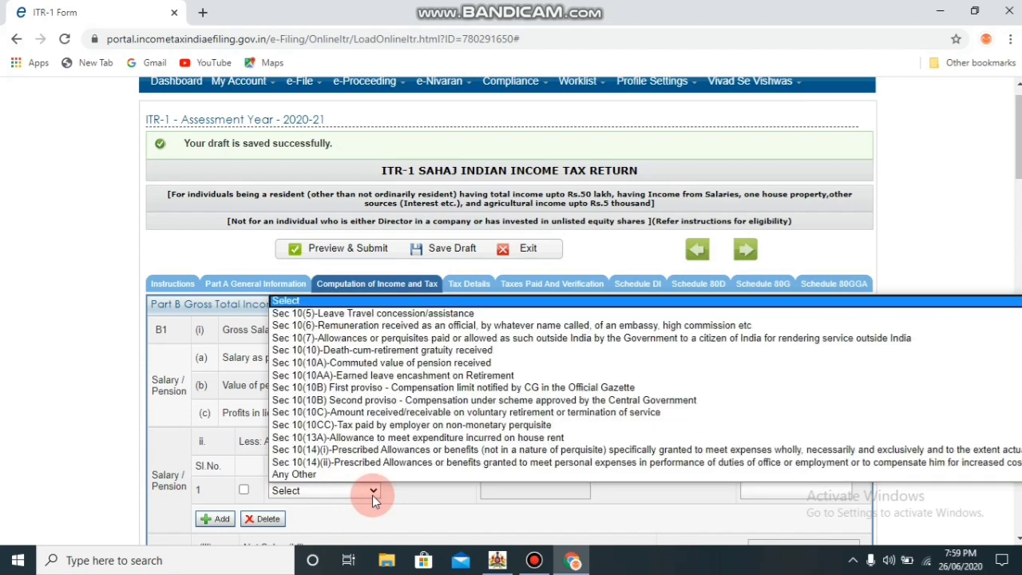
pyautogui.click(363, 438)
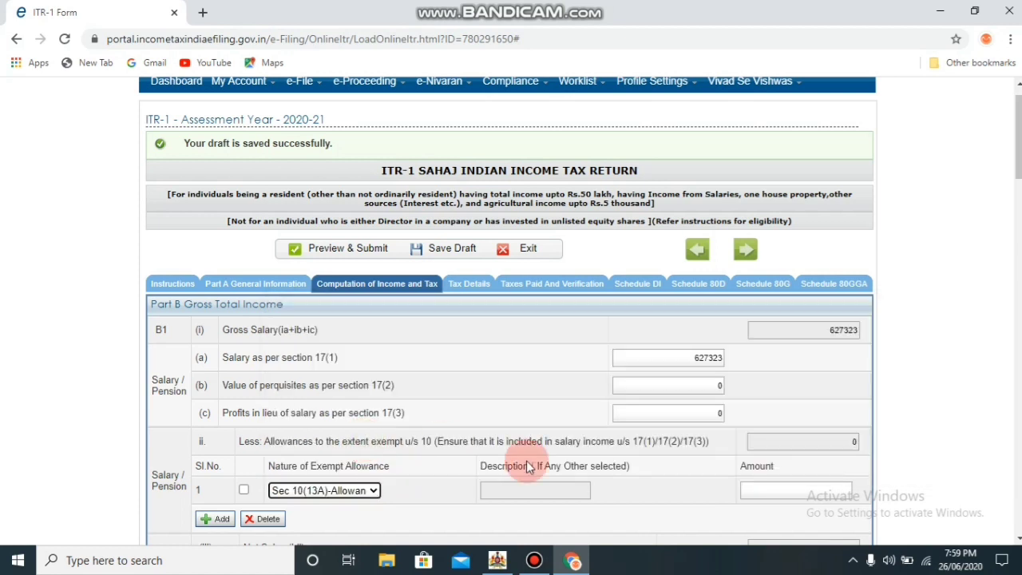
pyautogui.click(765, 486)
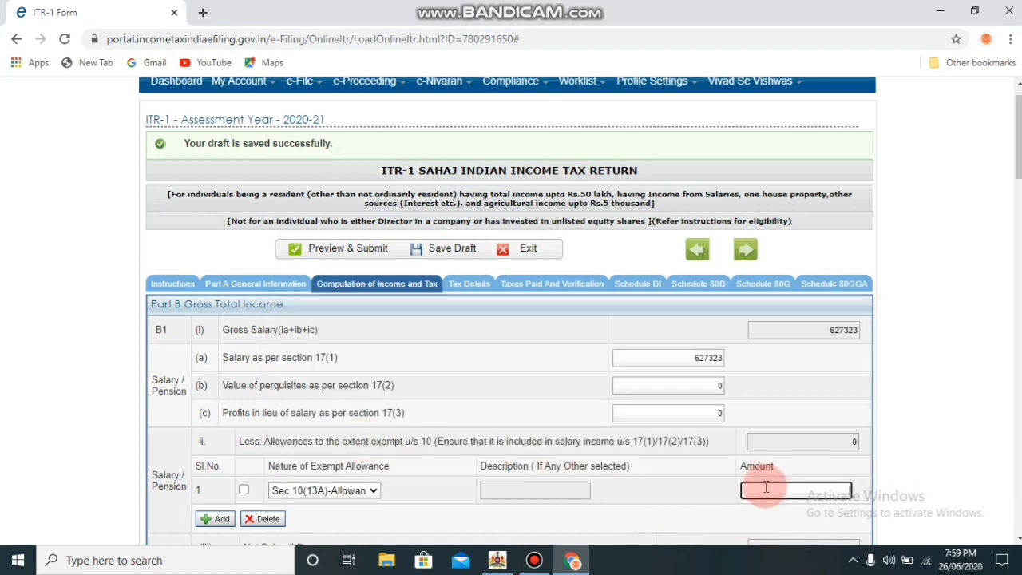
pyautogui.write('41252')
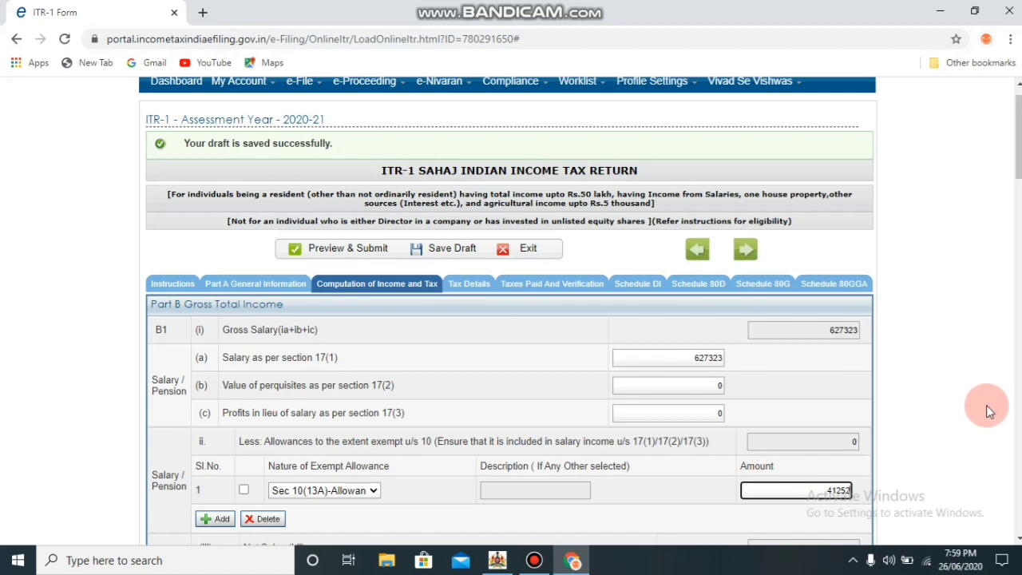
pyautogui.click(986, 405)
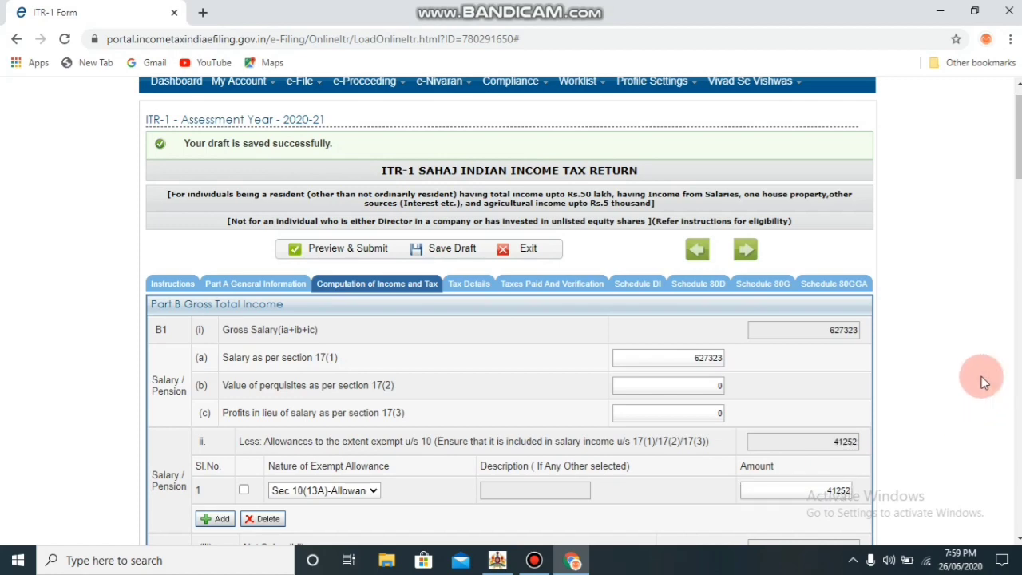
# Enter professional tax of 2400 under section 16(iii), bringing chargeable salary to 533671
pyautogui.scroll(-3, 980, 376)
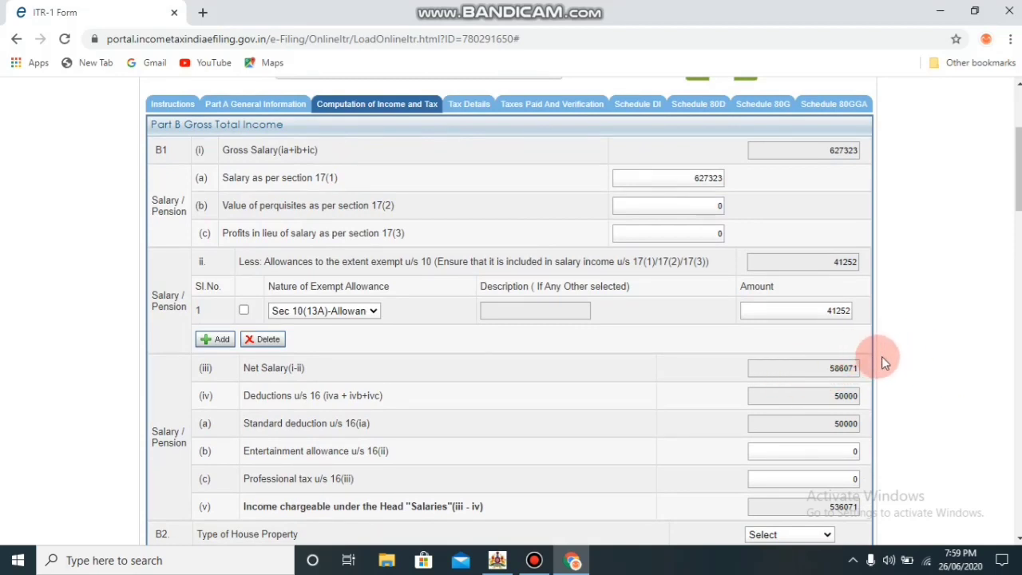
pyautogui.scroll(-1, 926, 348)
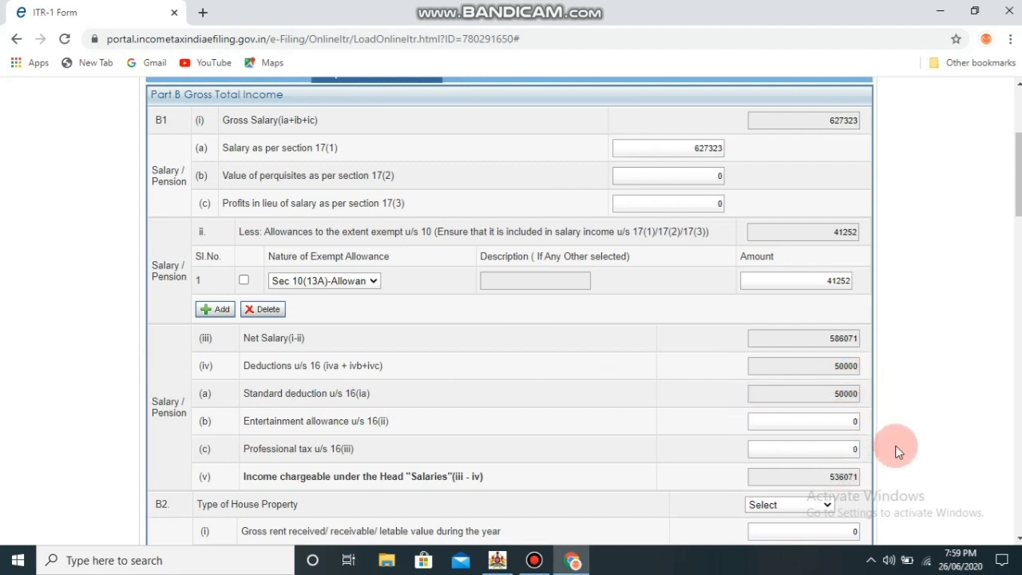
pyautogui.scroll(-3, 895, 446)
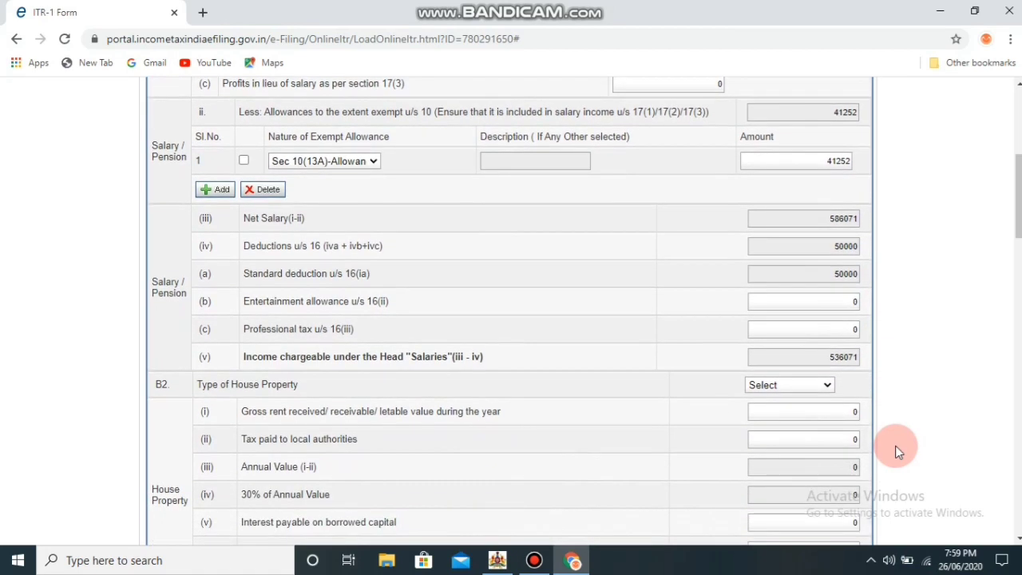
pyautogui.click(856, 328)
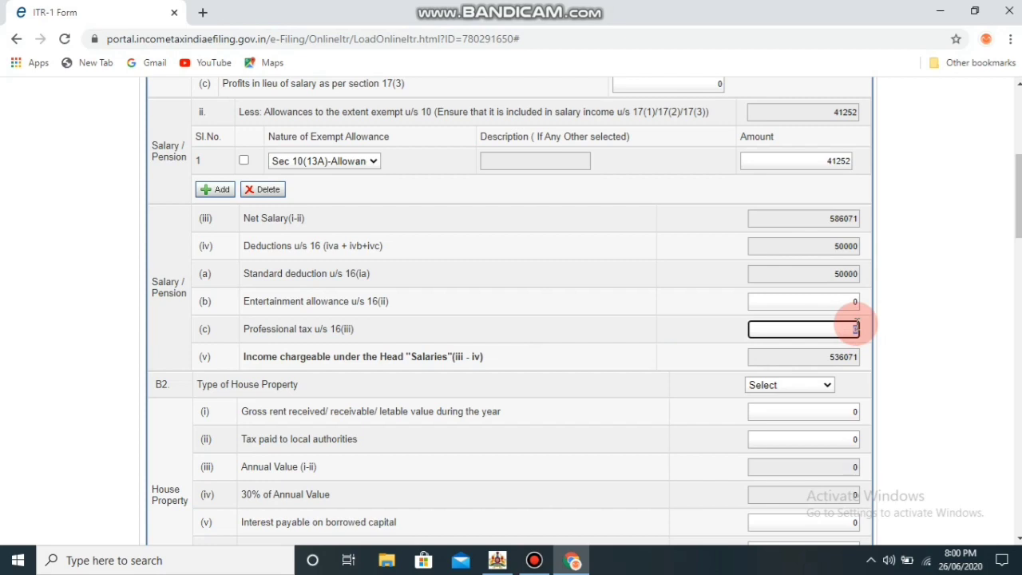
pyautogui.write('2400')
pyautogui.click(873, 333)
pyautogui.click(894, 334)
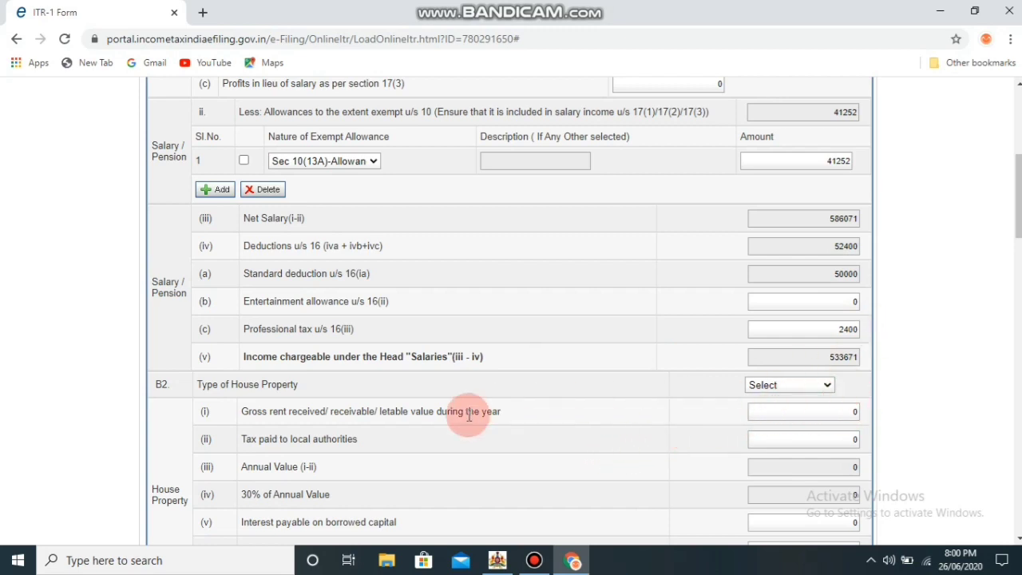
pyautogui.click(546, 564)
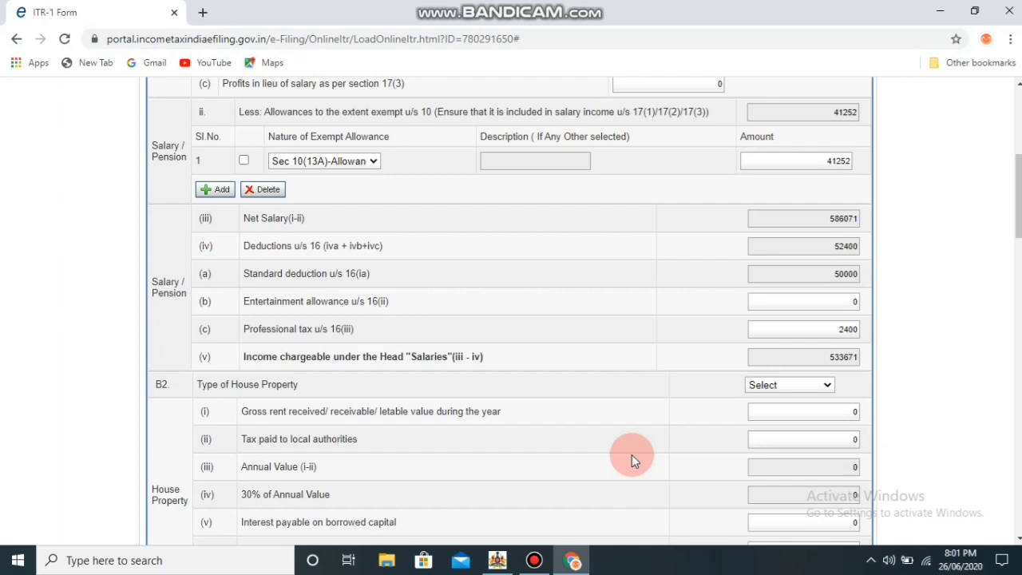
pyautogui.scroll(-1, 631, 457)
pyautogui.scroll(-2, 631, 460)
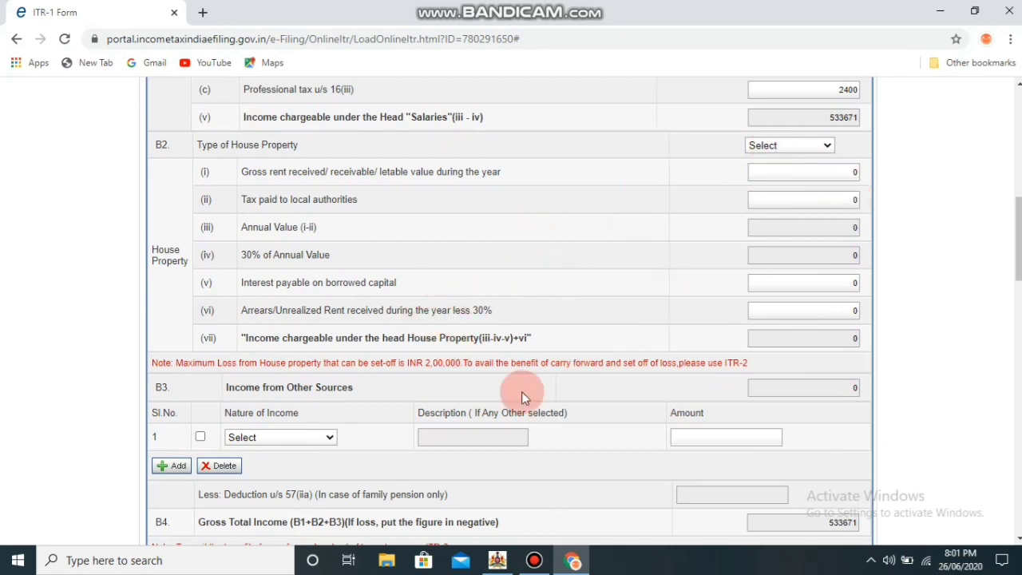
pyautogui.click(324, 437)
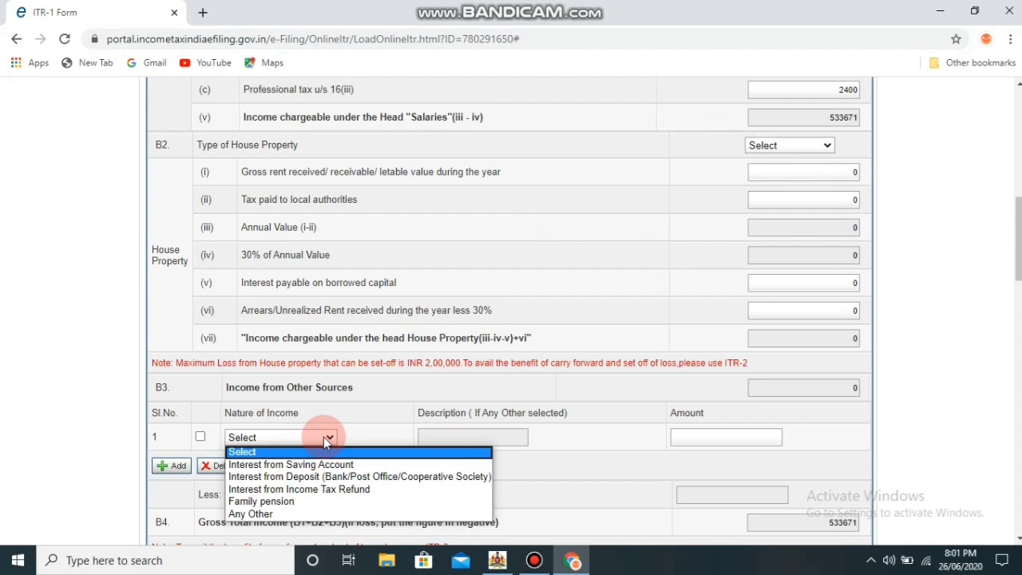
pyautogui.click(634, 469)
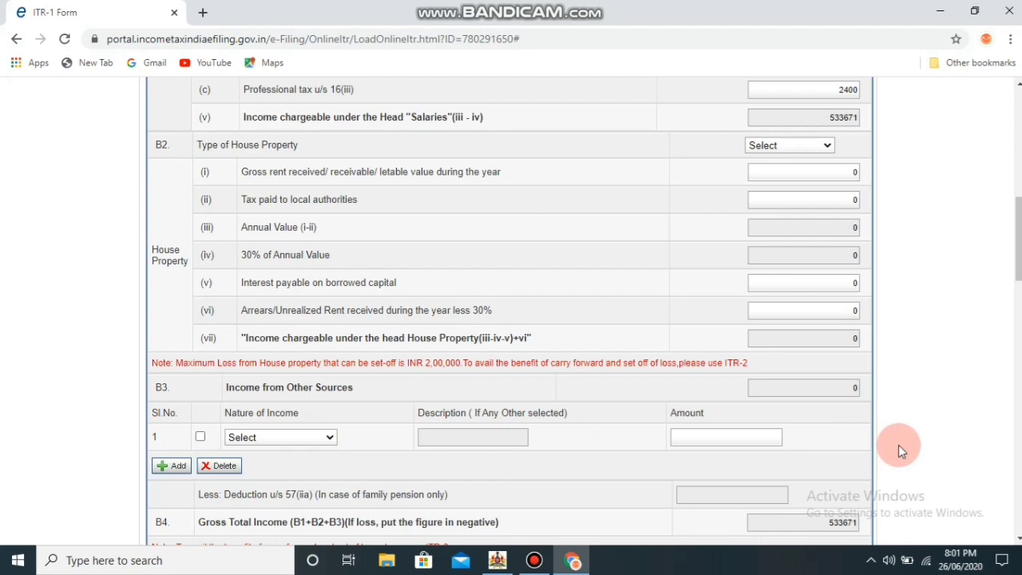
pyautogui.scroll(-2, 898, 445)
# In Part C, begin entering the Section 80C deduction, typing 12104 in the Amount field
pyautogui.scroll(-2, 898, 445)
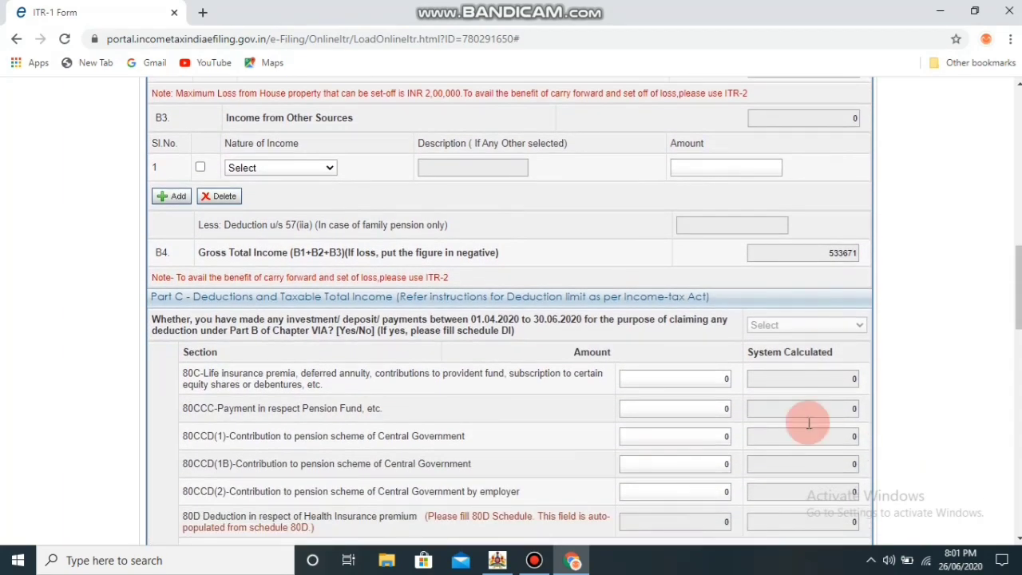
pyautogui.click(726, 378)
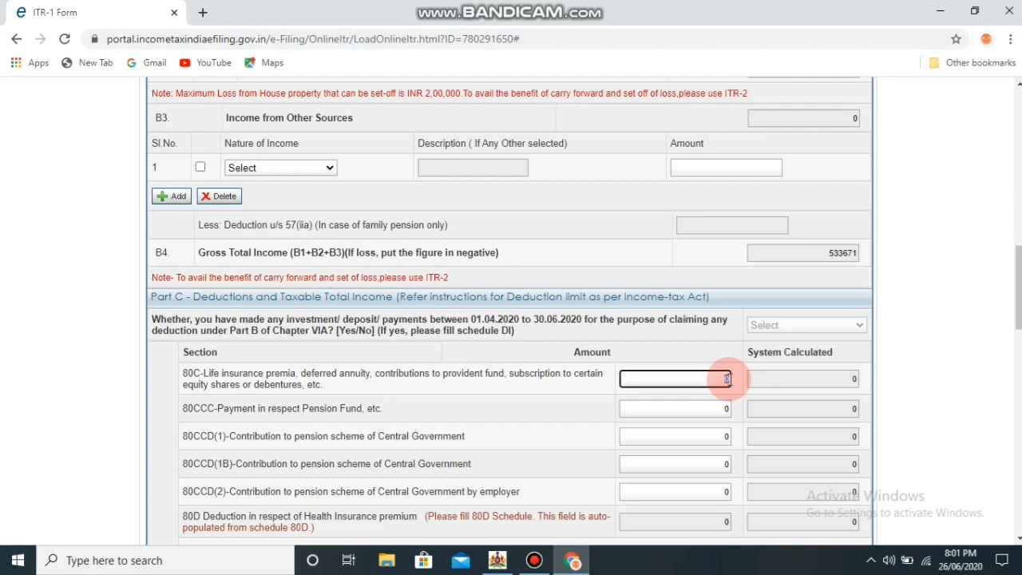
pyautogui.write('12104')
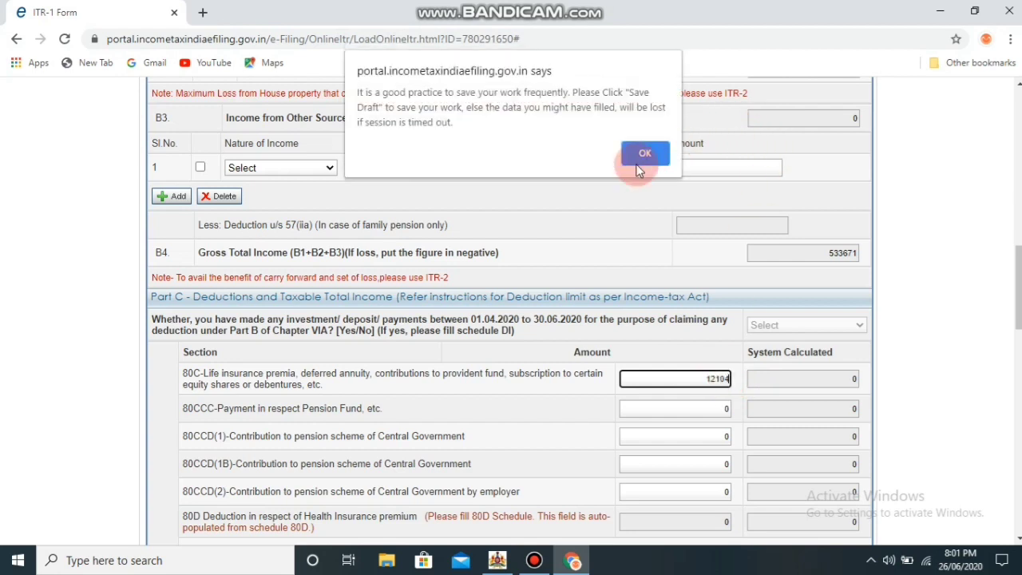
# Dismiss the save reminder and confirm Section 80C shows 121046 in both columns
pyautogui.click(647, 152)
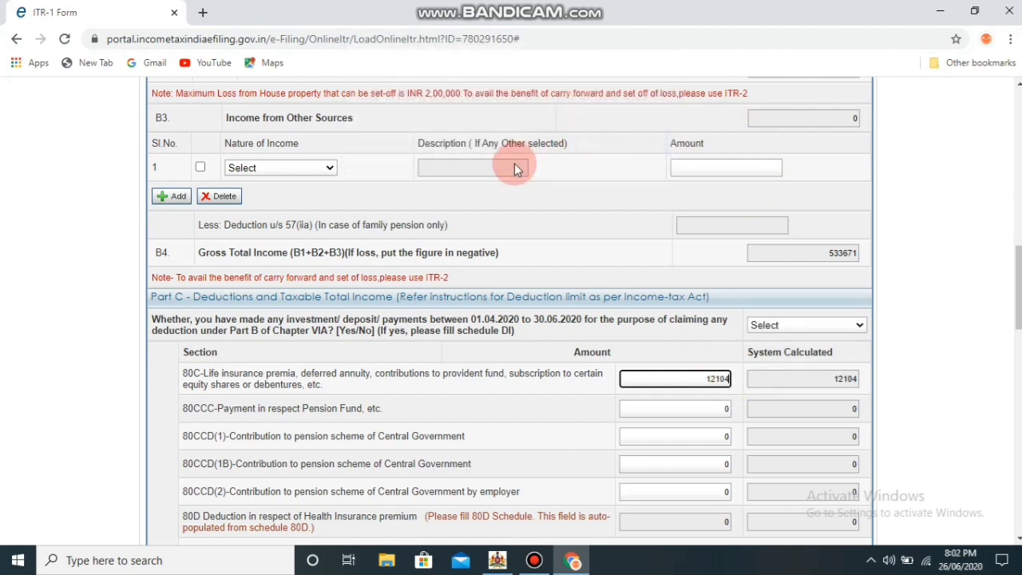
pyautogui.scroll(3, 589, 245)
pyautogui.scroll(3, 726, 428)
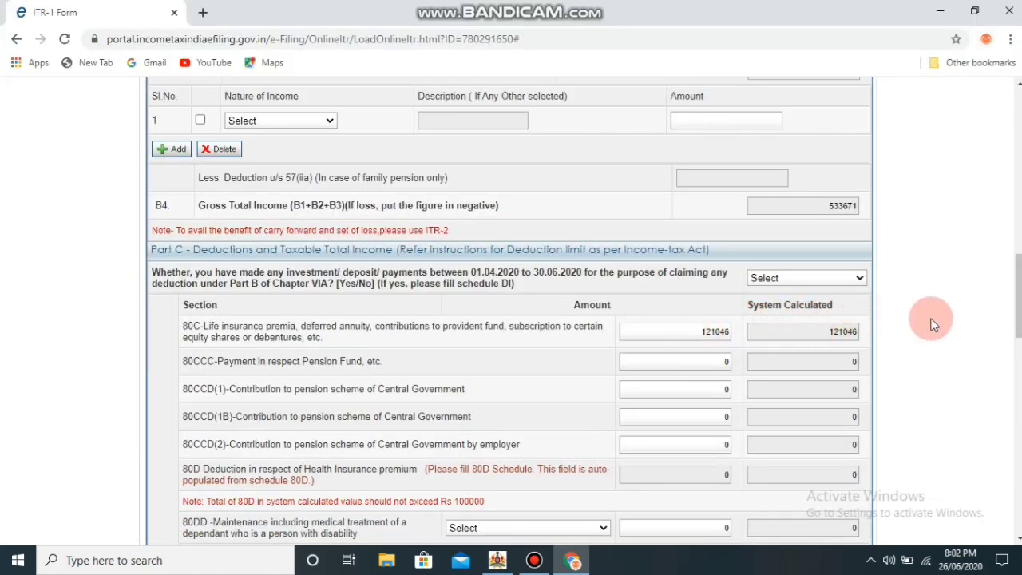
pyautogui.scroll(-2, 933, 324)
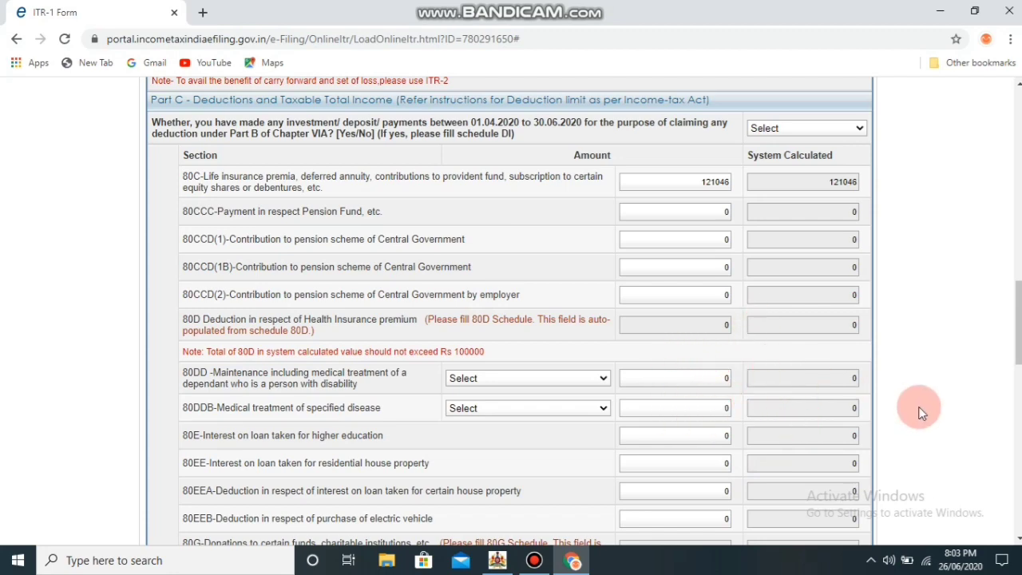
# Review Part C and Part D totals (income 412630, zero tax payable), then advance to Tax Details
pyautogui.scroll(-3, 918, 412)
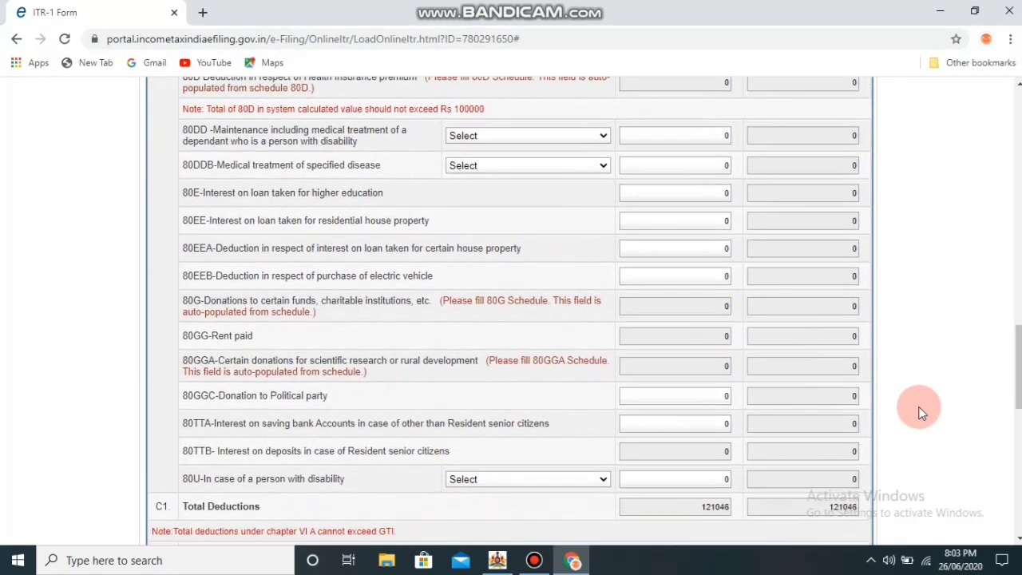
pyautogui.scroll(-2, 918, 413)
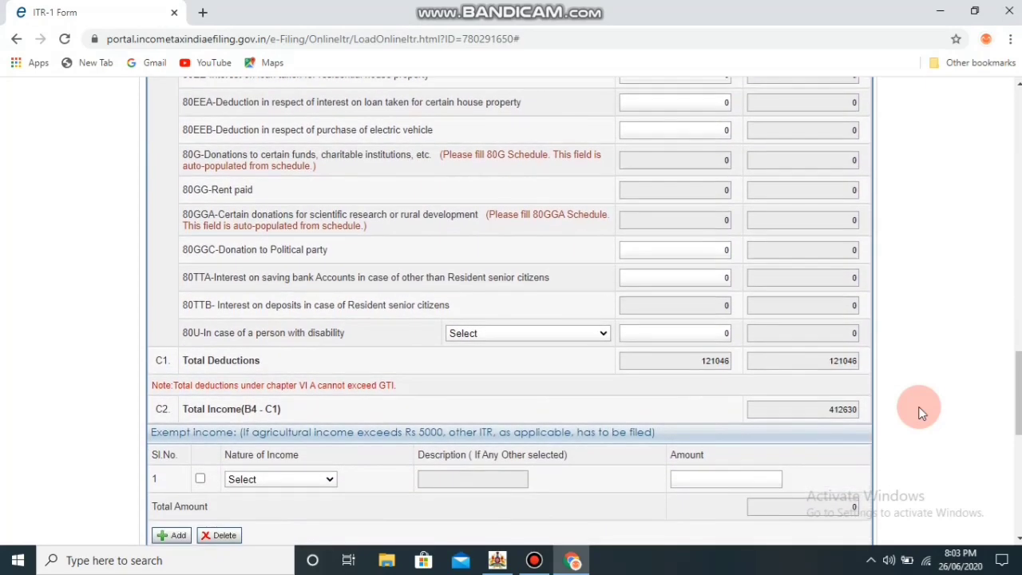
pyautogui.scroll(-2, 918, 412)
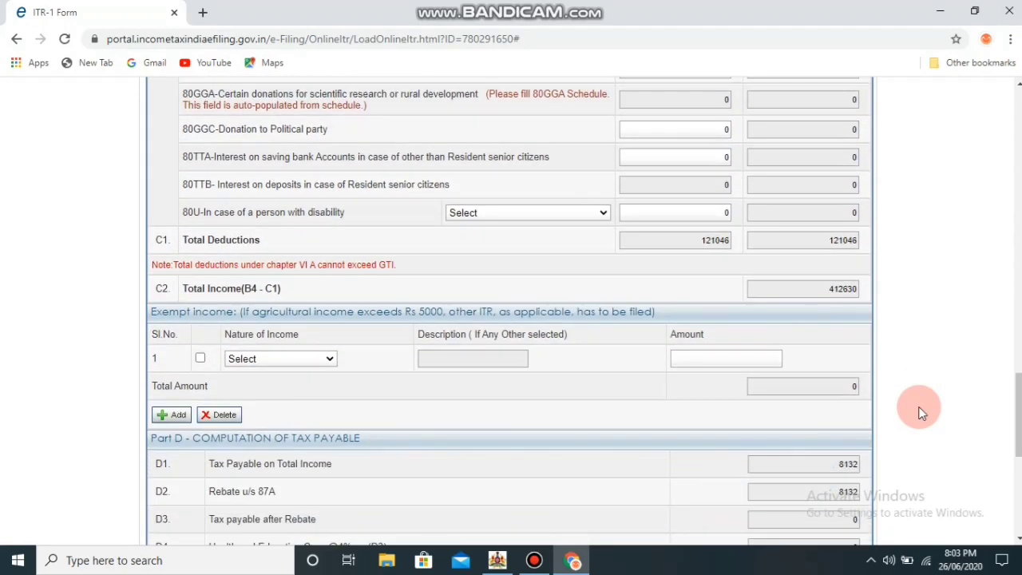
pyautogui.scroll(-1, 918, 413)
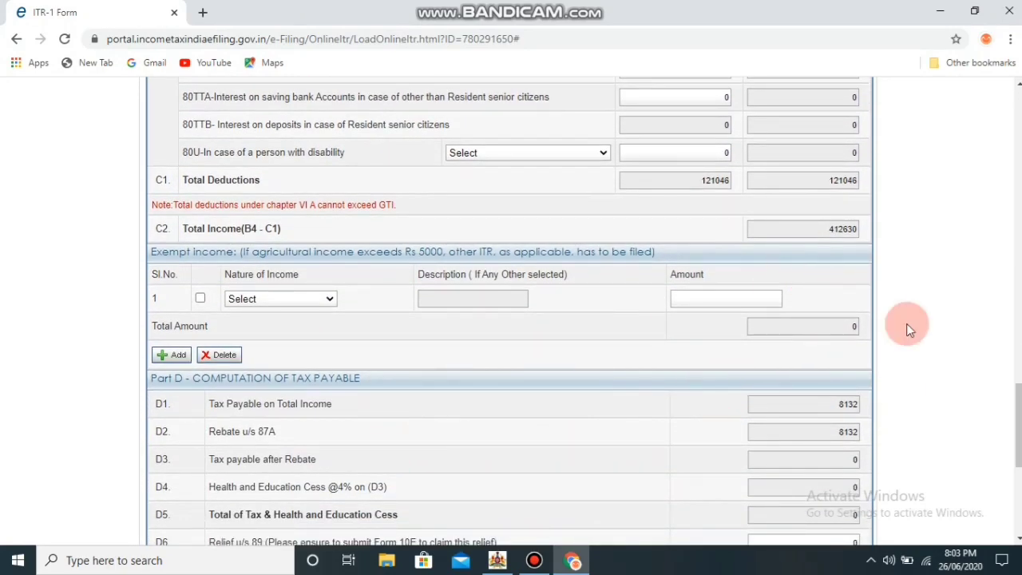
pyautogui.scroll(-5, 937, 313)
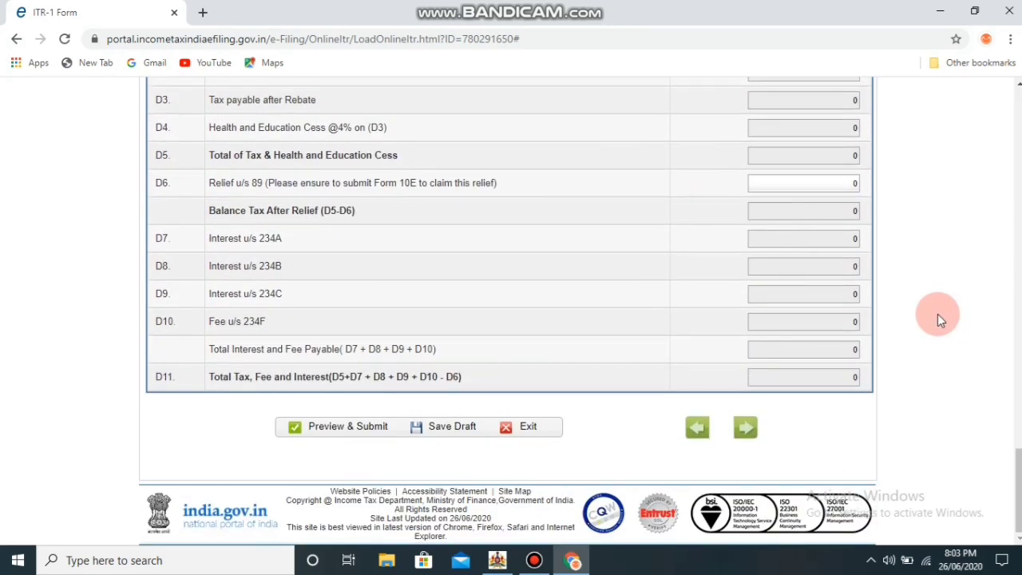
pyautogui.click(746, 424)
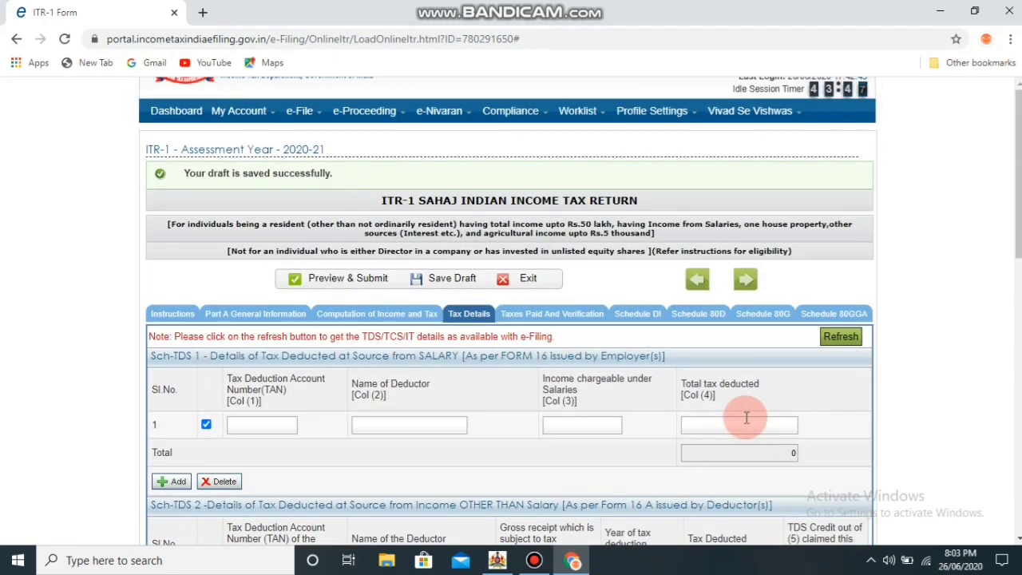
# Fill the TDS on salary row, entering 400990 as income chargeable under salaries
pyautogui.click(256, 425)
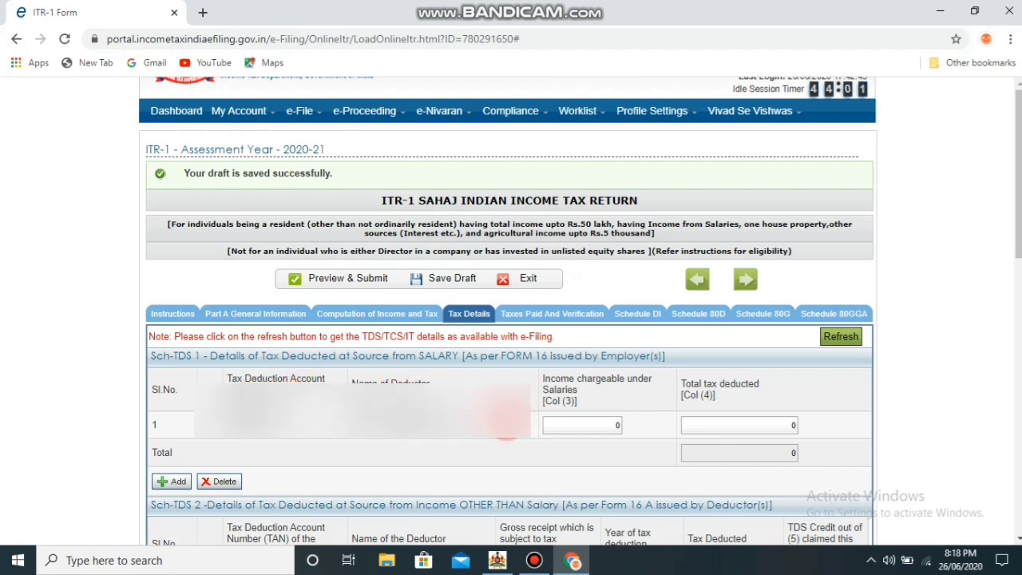
pyautogui.click(617, 423)
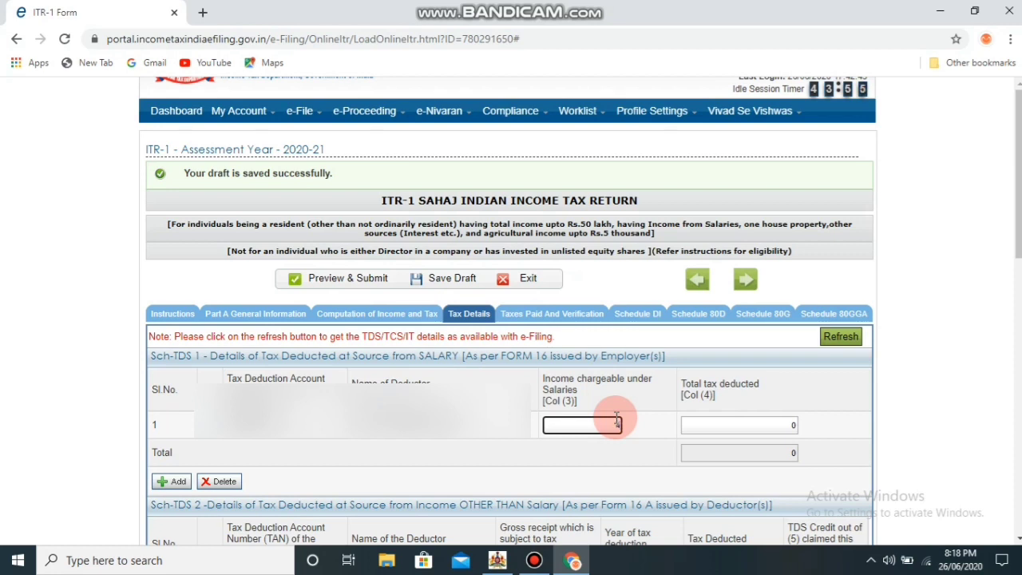
pyautogui.write('40')
pyautogui.write('0990')
pyautogui.press('Tab')
pyautogui.press('Tab')
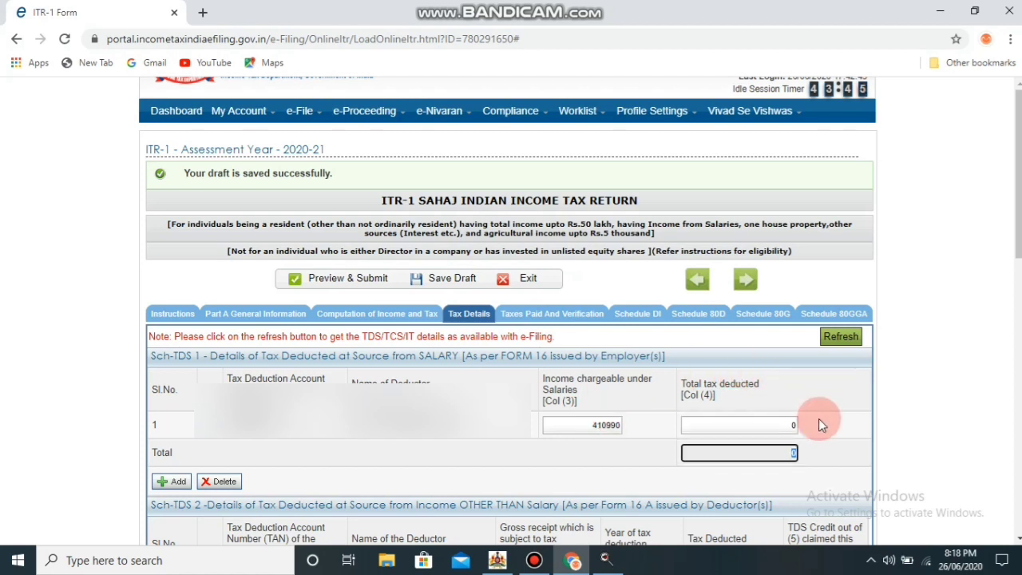
pyautogui.click(908, 436)
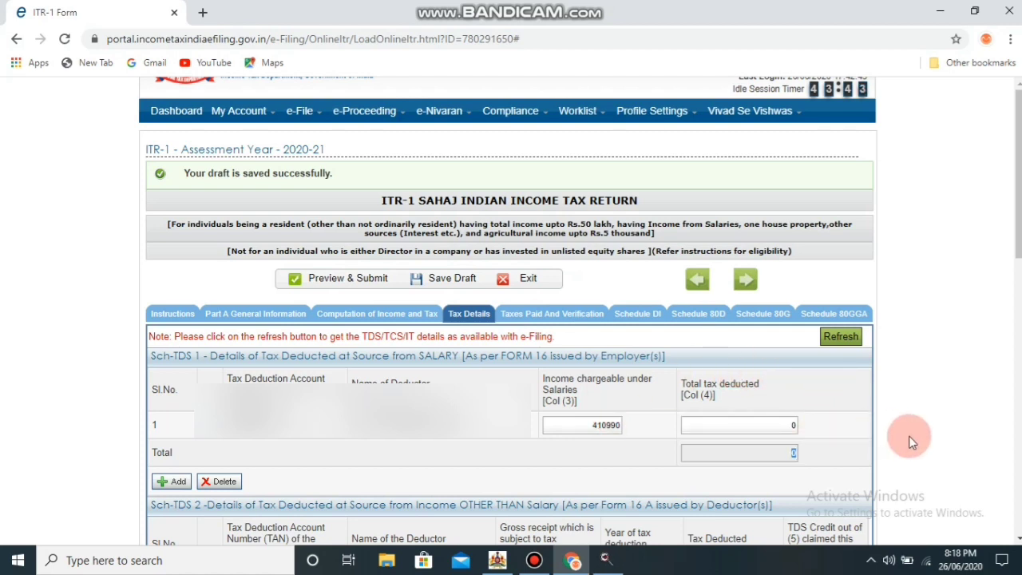
# Look through Sch-TDS, Sch TCS and Sch IT to confirm they hold no entries
pyautogui.scroll(-3, 908, 436)
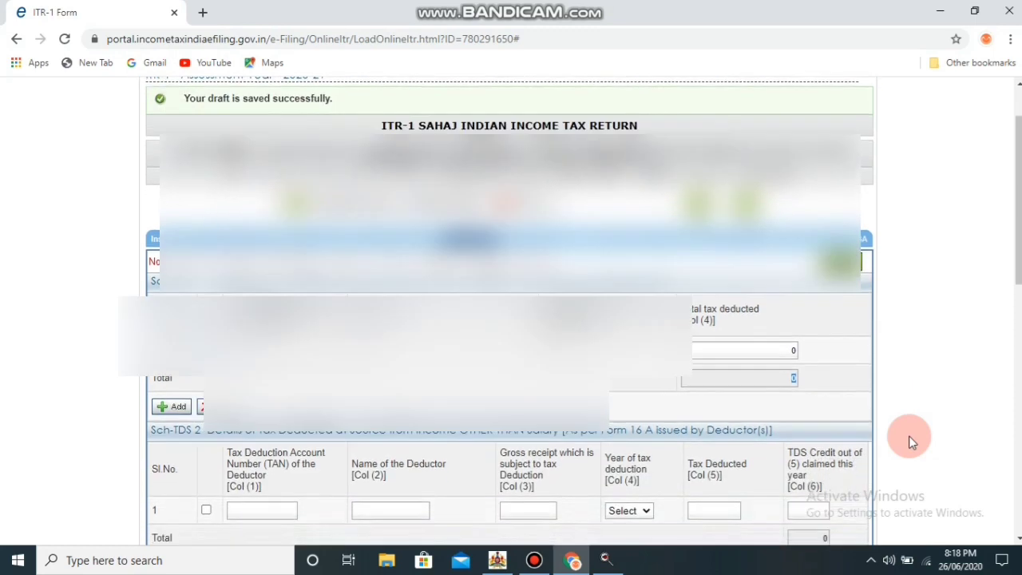
pyautogui.scroll(-2, 910, 440)
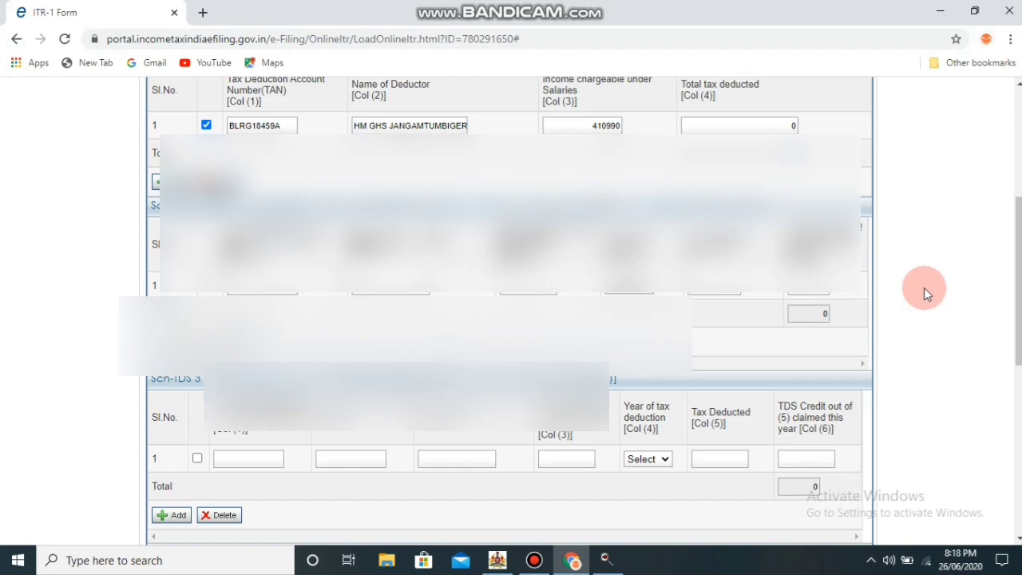
pyautogui.scroll(-3, 923, 287)
pyautogui.scroll(-4, 923, 288)
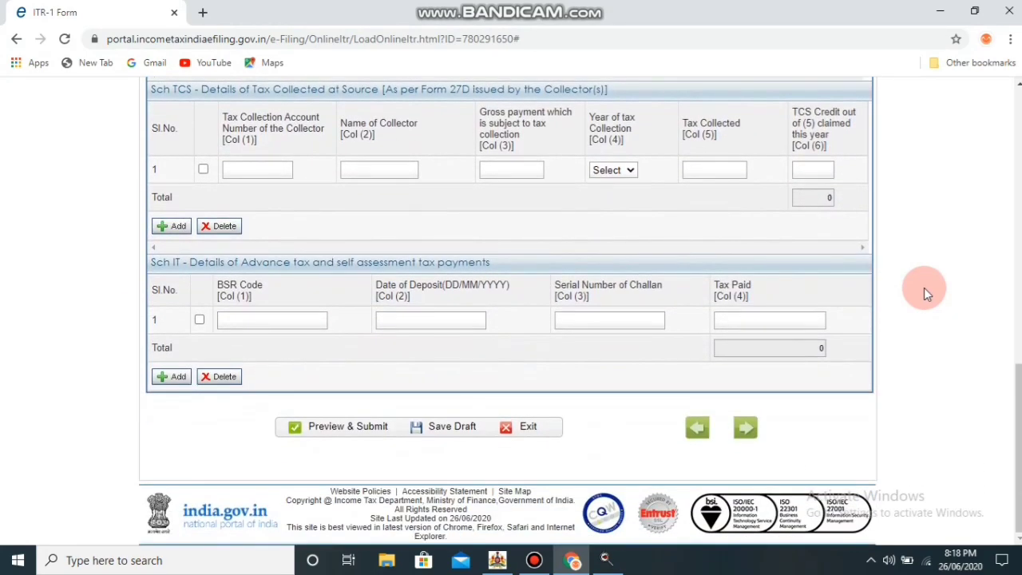
# Save the draft and advance to the Taxes Paid And Verification tab
pyautogui.click(459, 430)
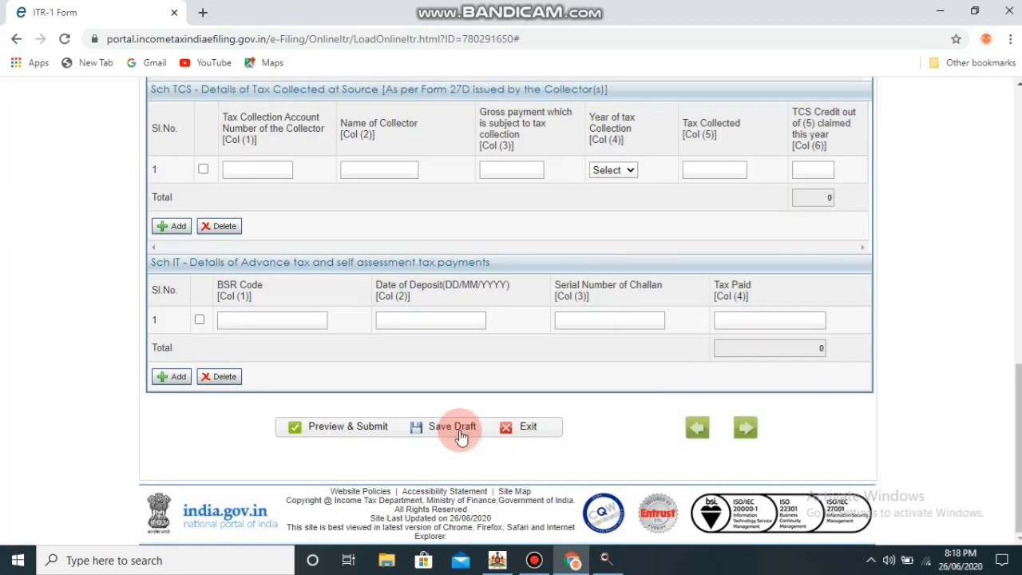
pyautogui.click(742, 431)
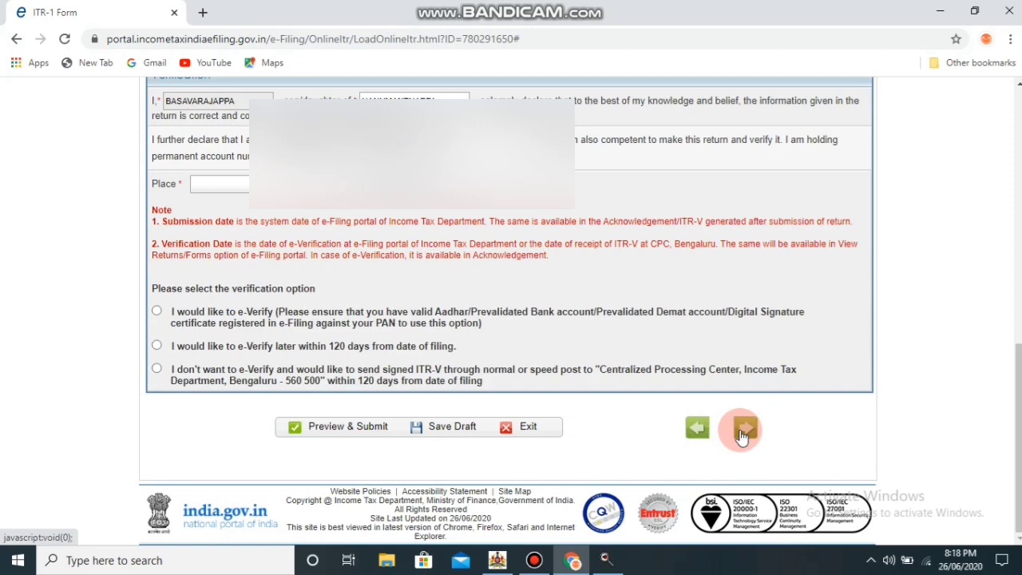
pyautogui.scroll(15, 741, 435)
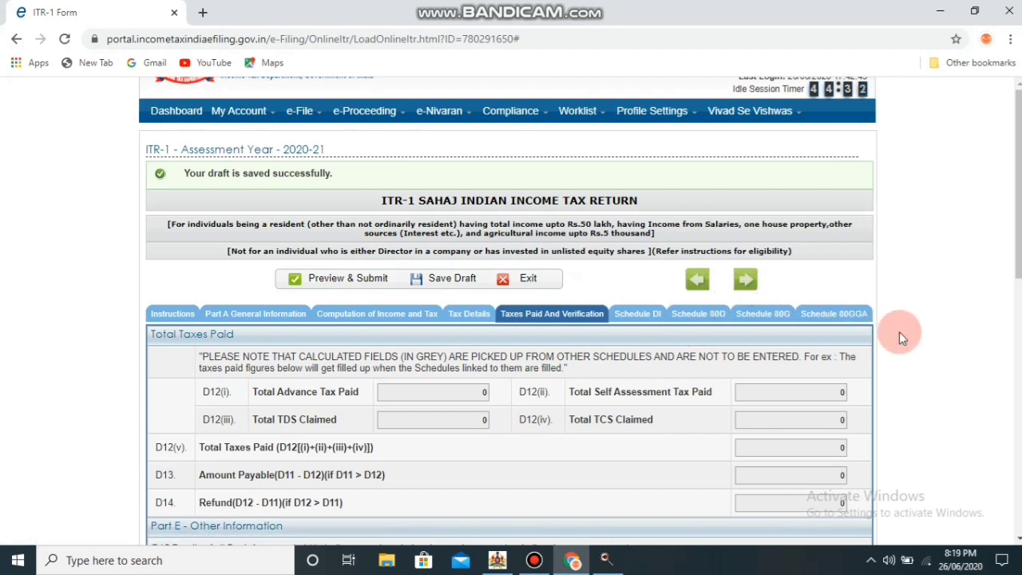
# Set the verification capacity to Self and the place to JANGAMTUMBIGERE
pyautogui.scroll(-4, 928, 333)
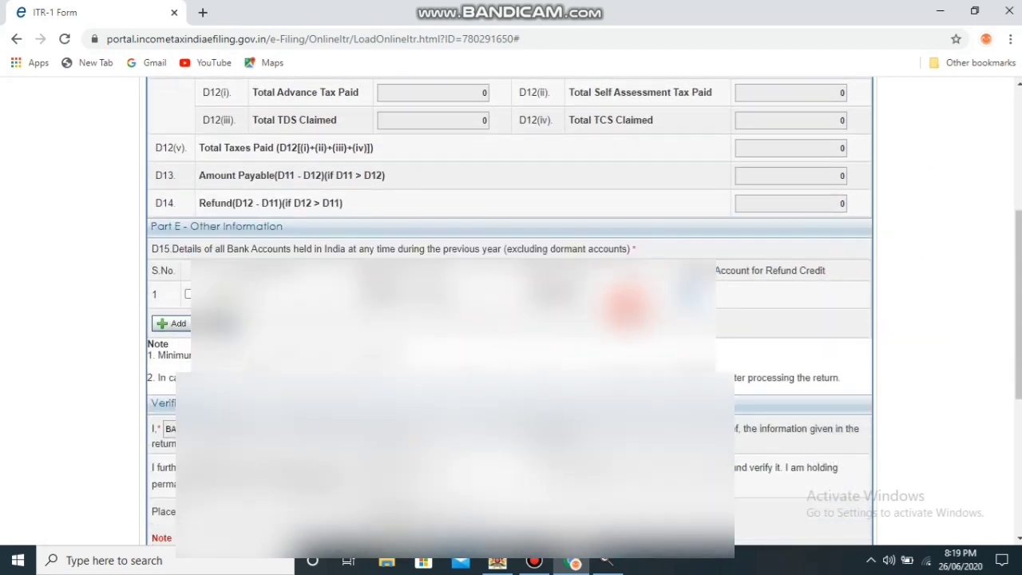
pyautogui.scroll(-2, 647, 318)
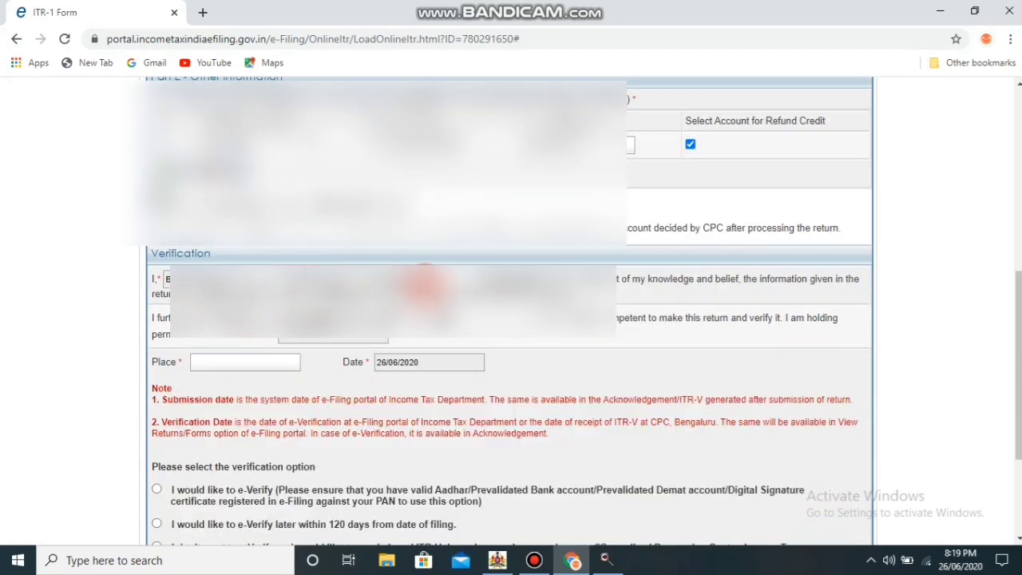
pyautogui.click(515, 324)
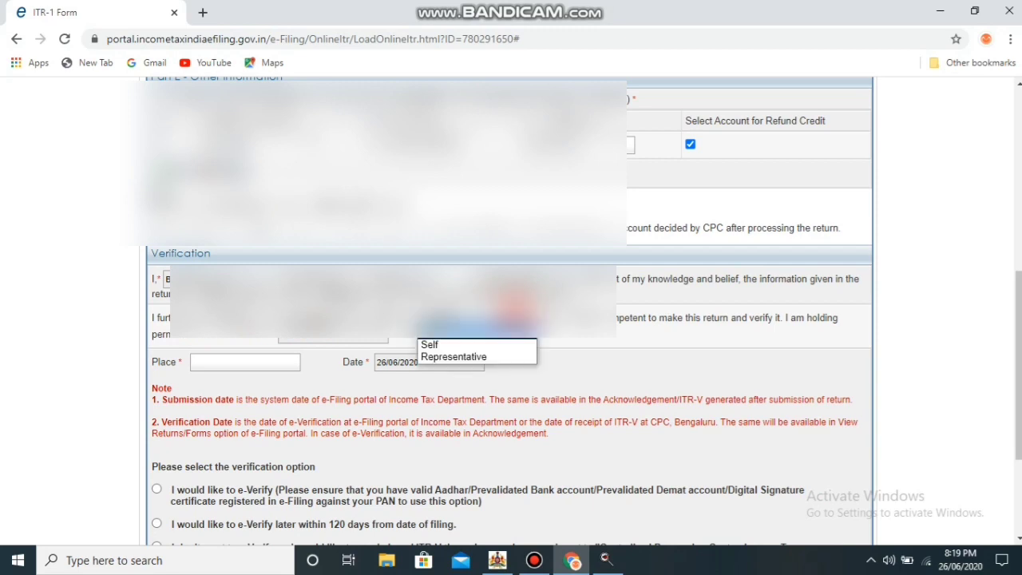
pyautogui.click(477, 346)
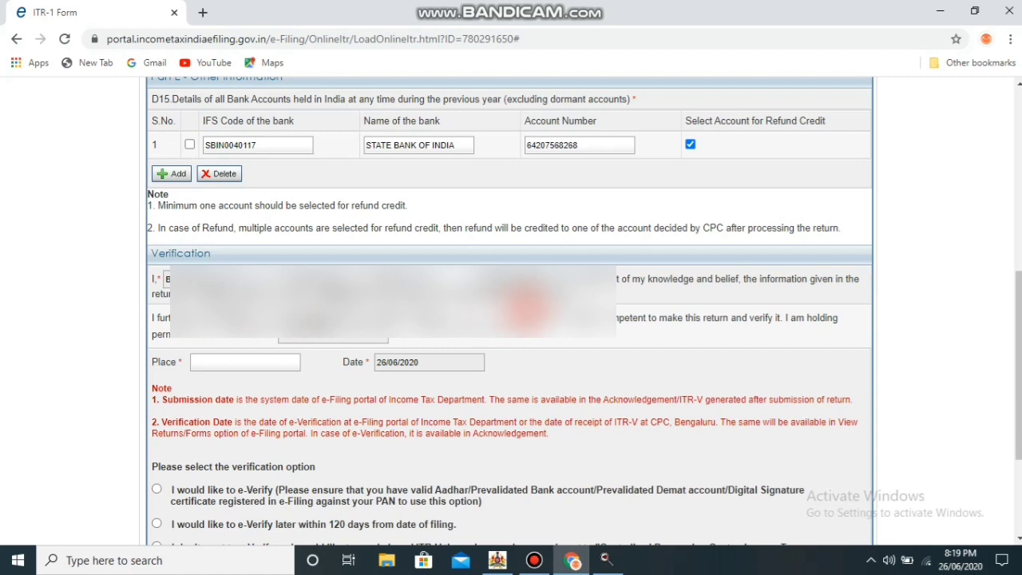
pyautogui.click(249, 363)
pyautogui.write('JA')
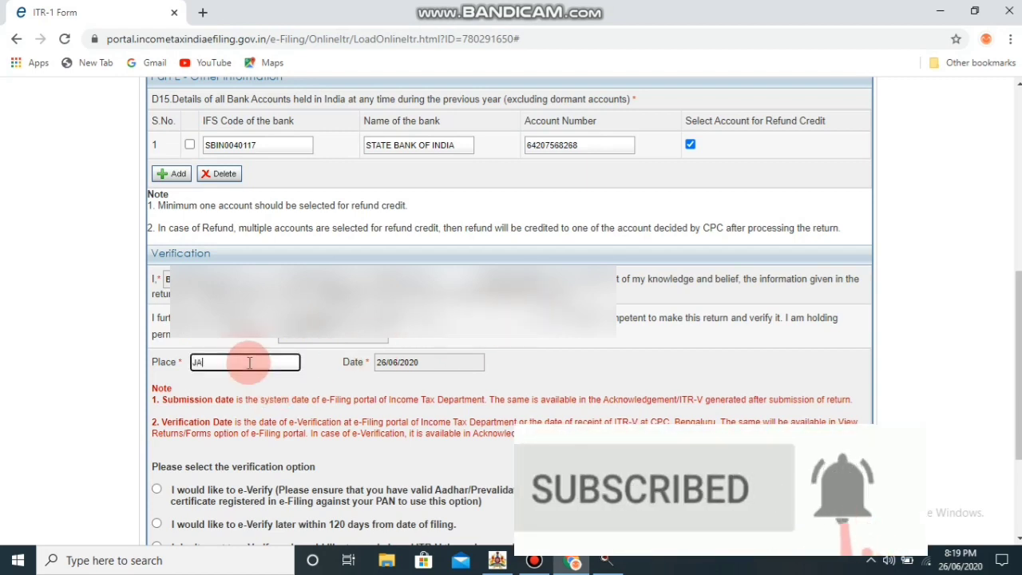
pyautogui.write('NGAM')
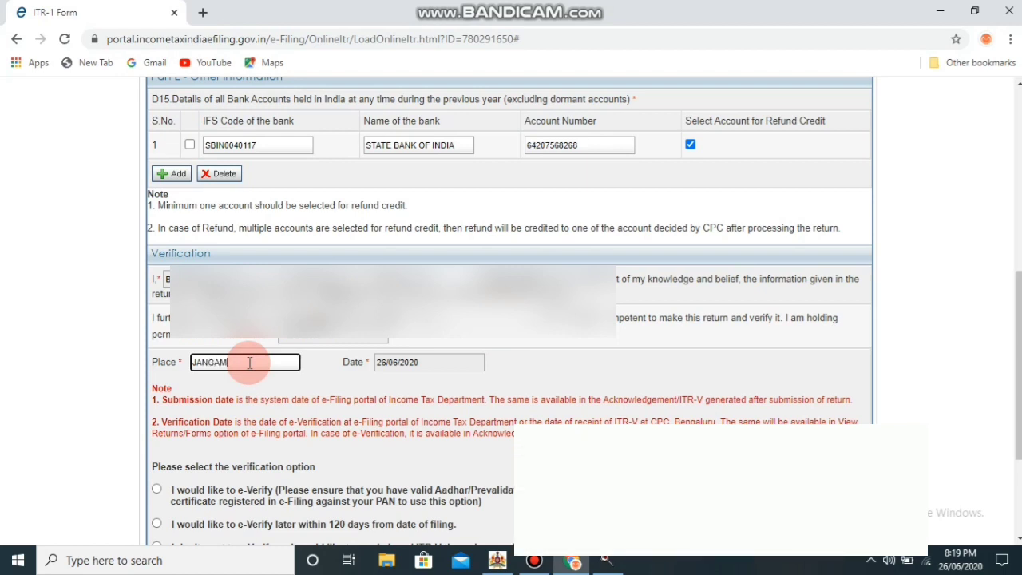
pyautogui.write('TUMB')
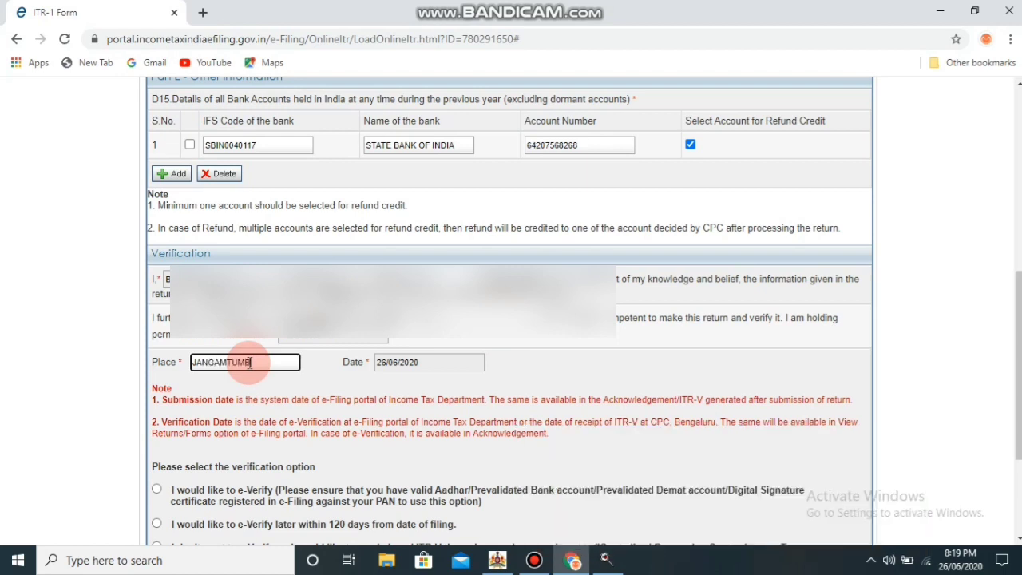
pyautogui.write('IGERE')
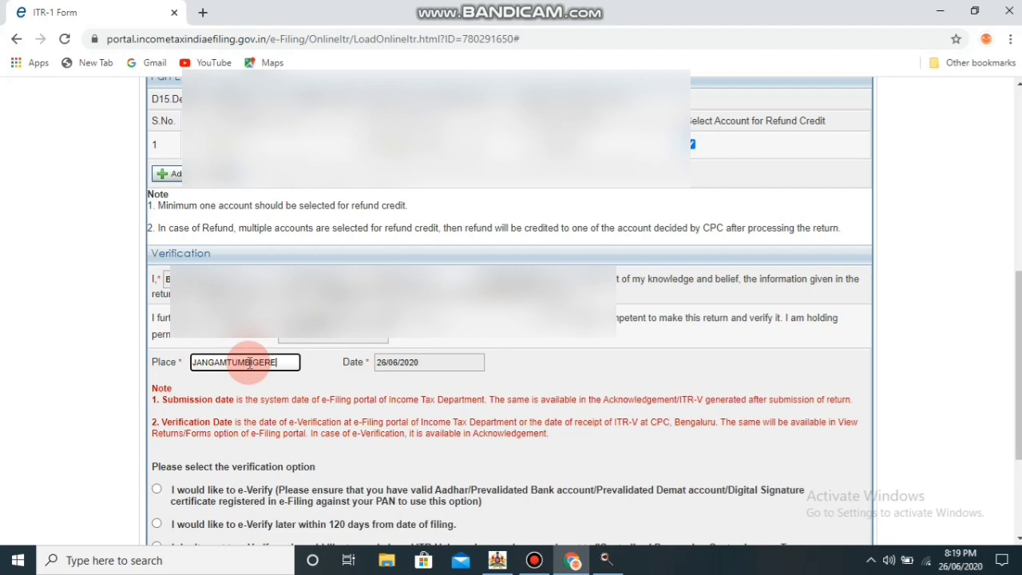
pyautogui.click(491, 370)
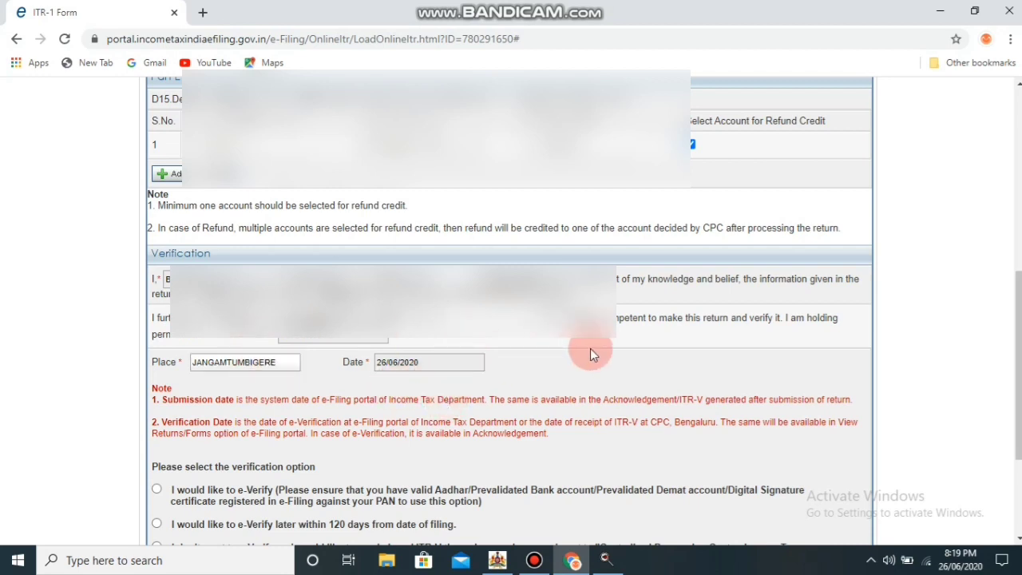
pyautogui.scroll(-2, 590, 348)
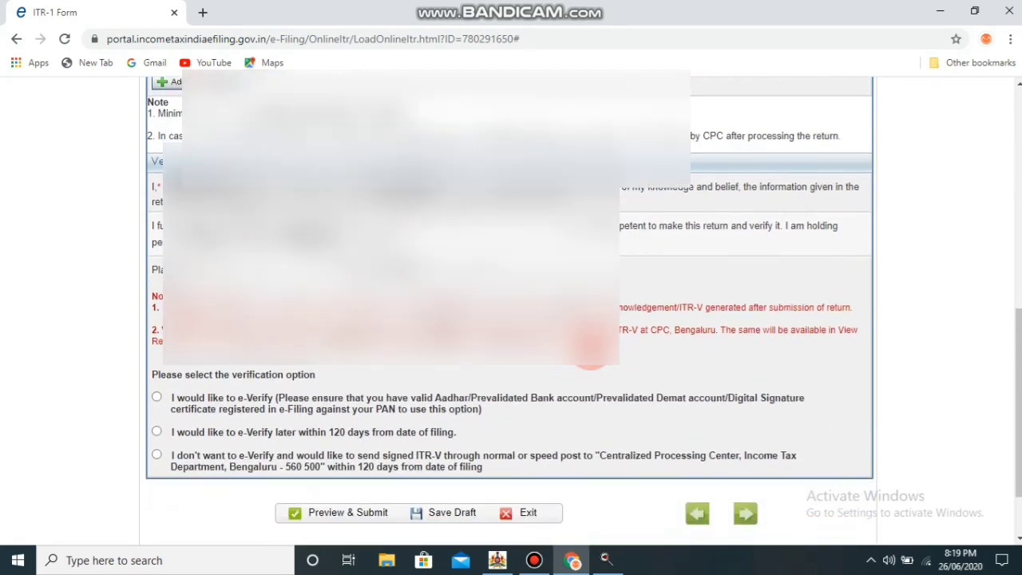
# Select 'I would like to e-Verify', save the draft and advance to Schedule DI
pyautogui.scroll(-1, 591, 345)
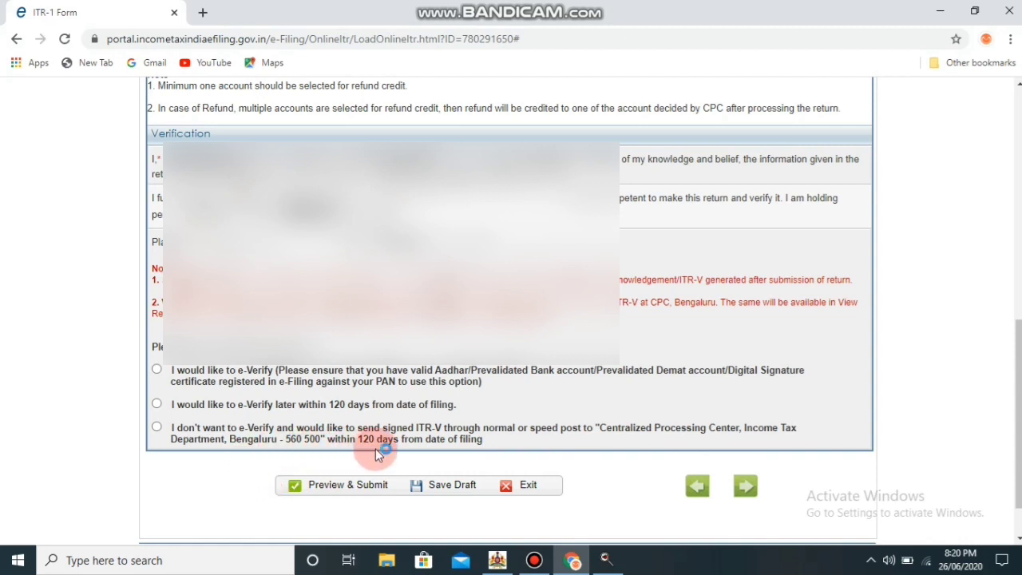
pyautogui.click(156, 370)
pyautogui.click(453, 495)
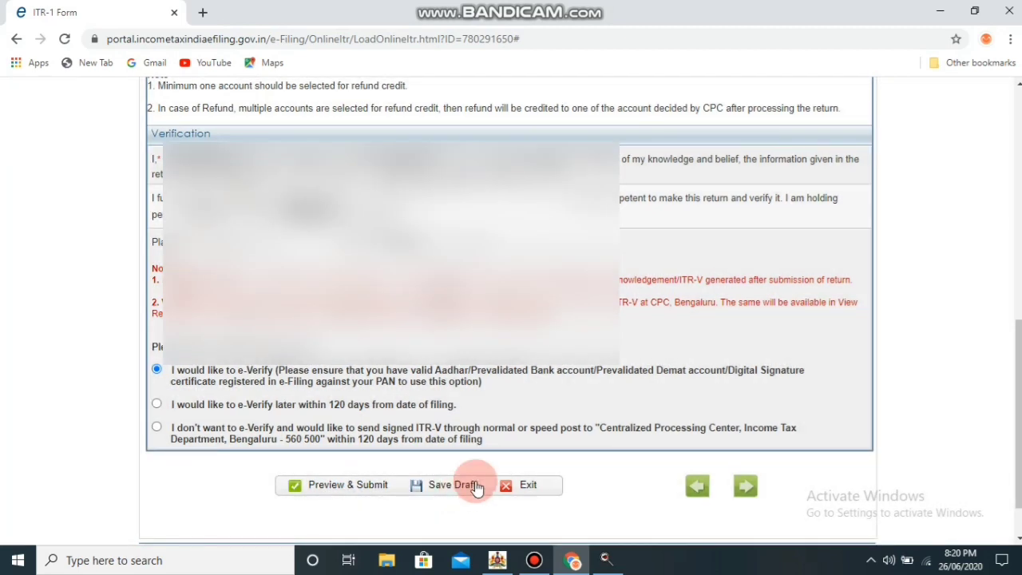
pyautogui.click(742, 484)
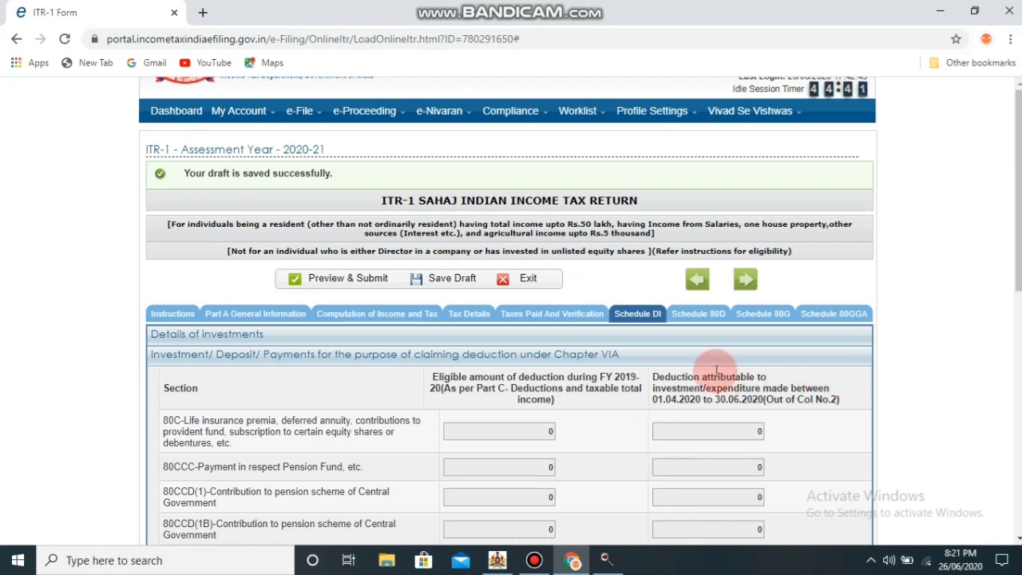
# View Schedule 80D, then switch to the Schedule 80G donation tables
pyautogui.click(685, 328)
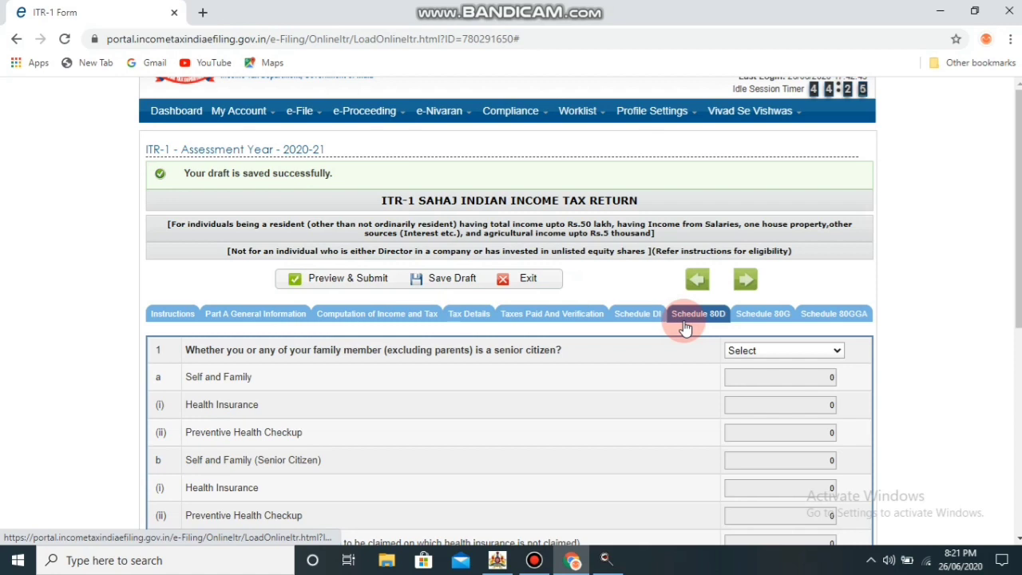
pyautogui.click(762, 316)
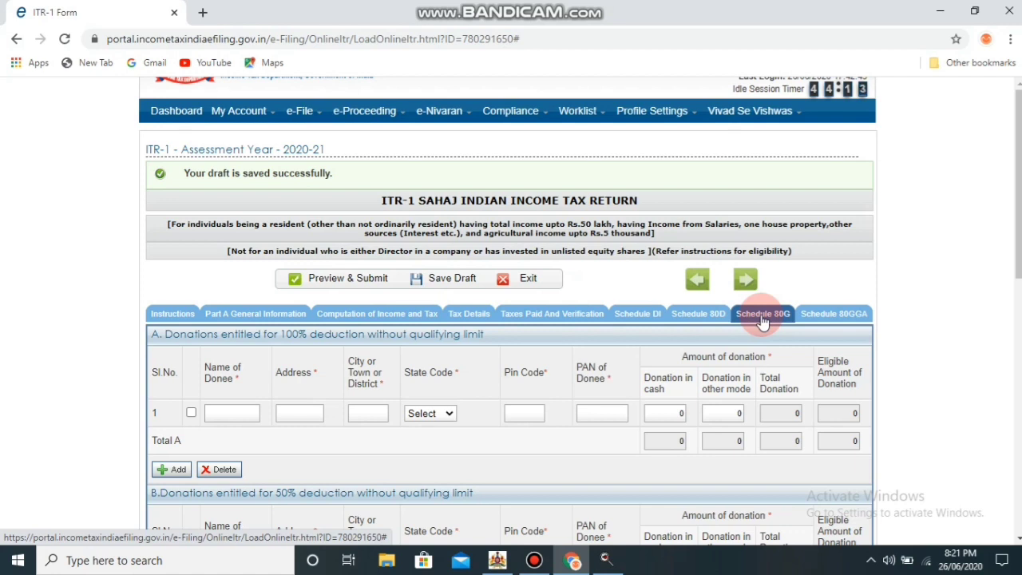
# Tick the first 100% deduction row in Schedule 80G and enter donee 'cM RELIEF'
pyautogui.click(191, 412)
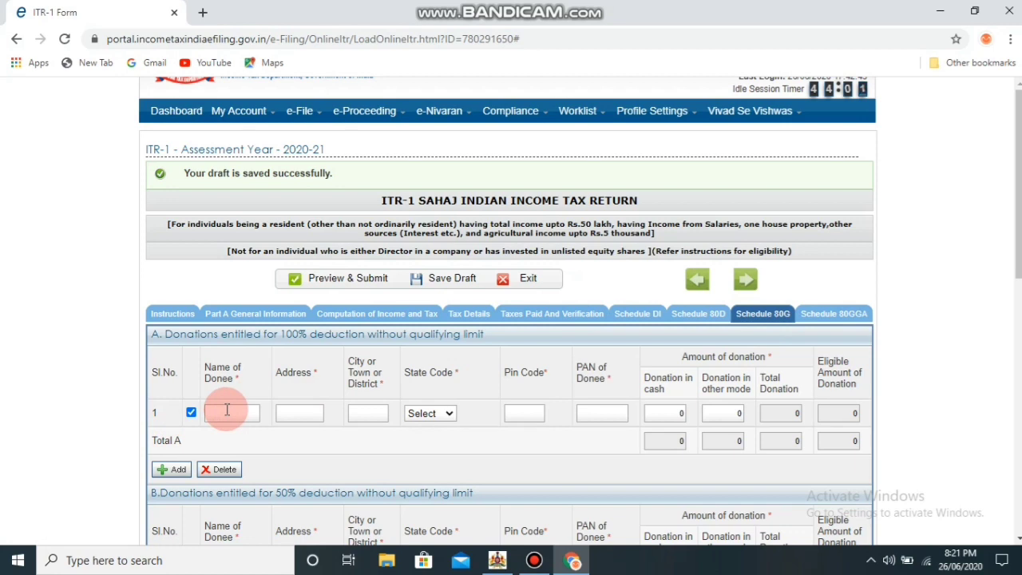
pyautogui.click(227, 409)
pyautogui.write('c')
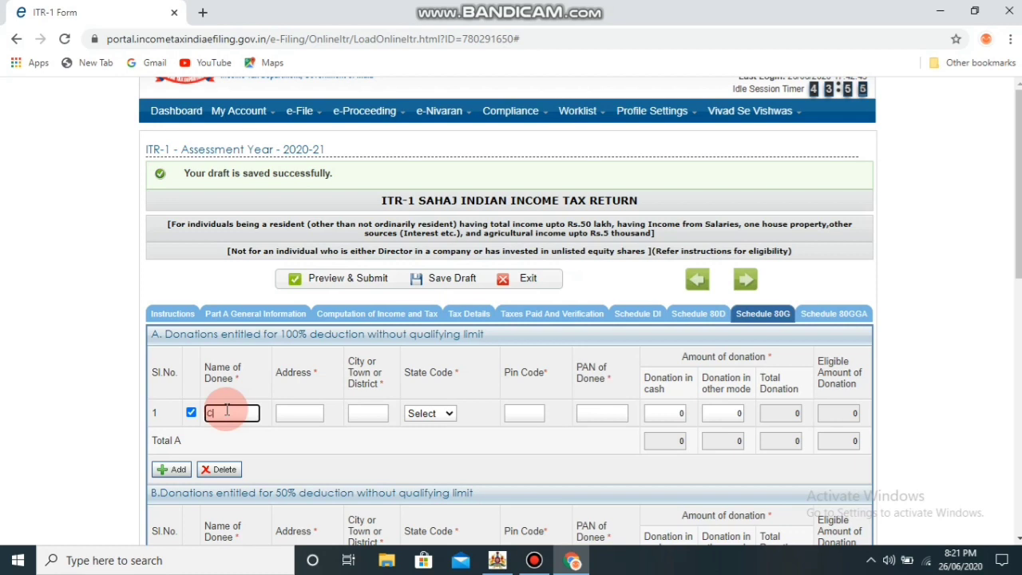
pyautogui.write('M RELIEF')
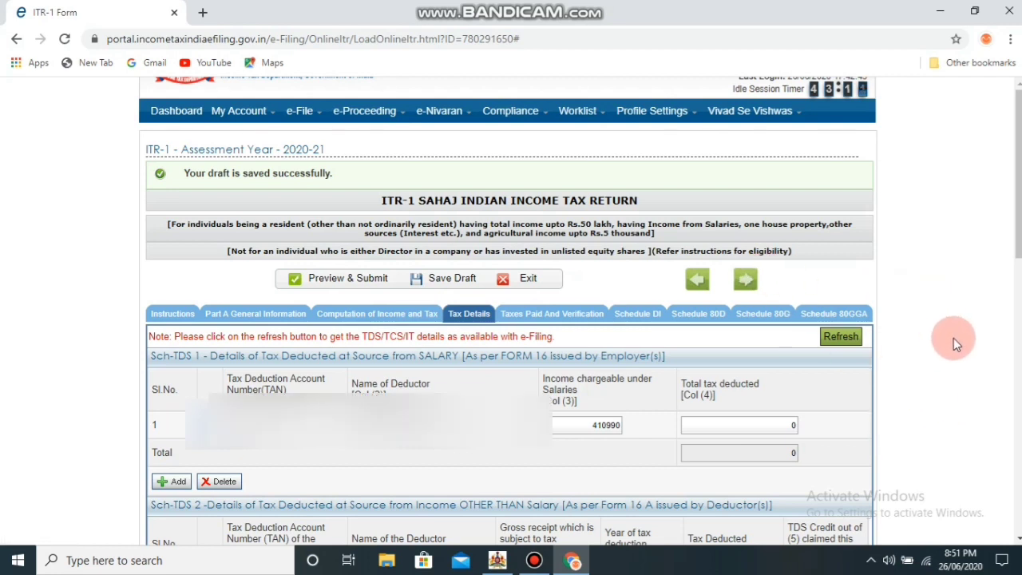
# Dismiss the save reminder, save the draft again and proceed to Taxes Paid And Verification
pyautogui.scroll(-2, 953, 343)
pyautogui.scroll(-3, 953, 339)
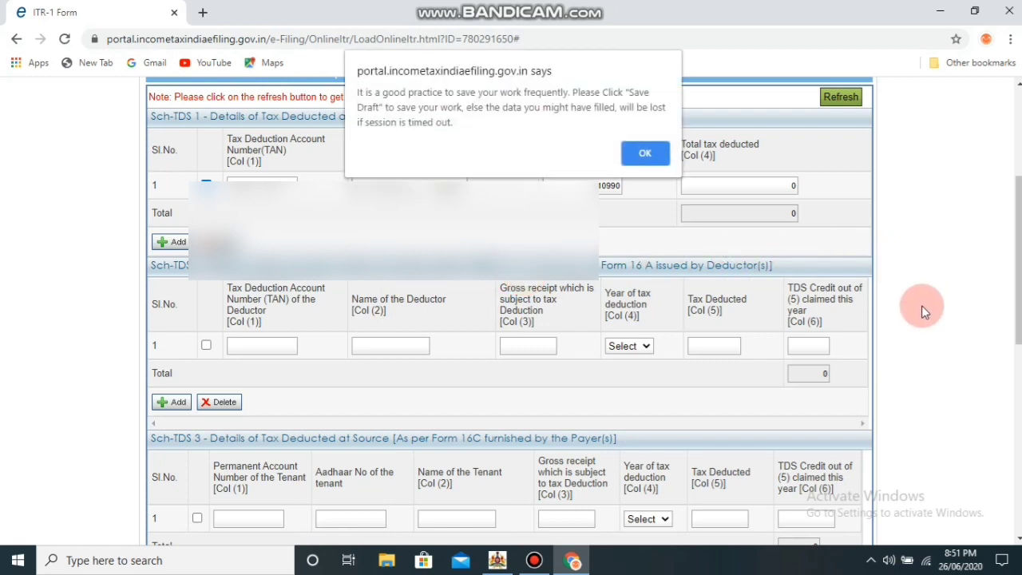
pyautogui.click(652, 153)
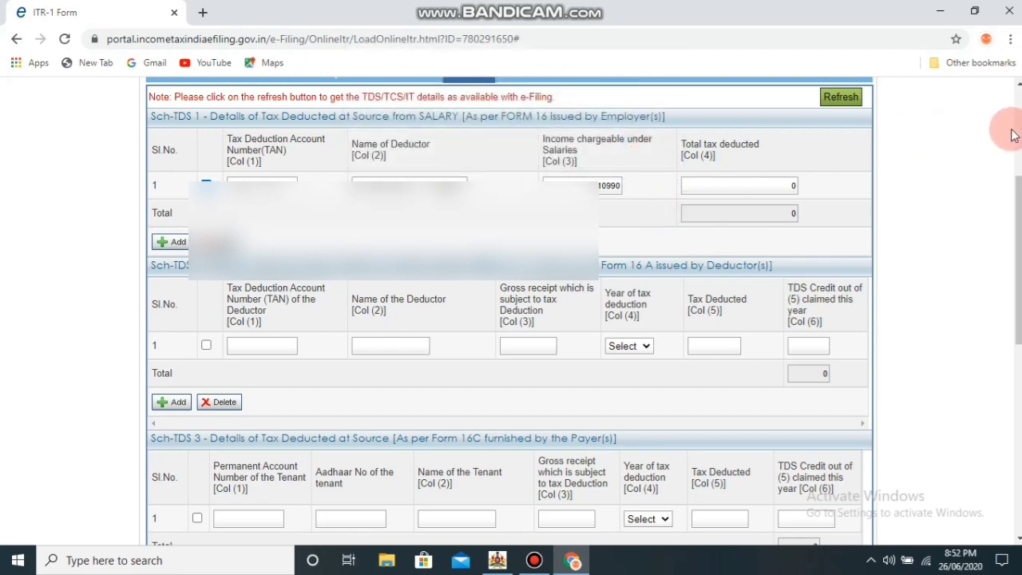
pyautogui.scroll(3, 1019, 134)
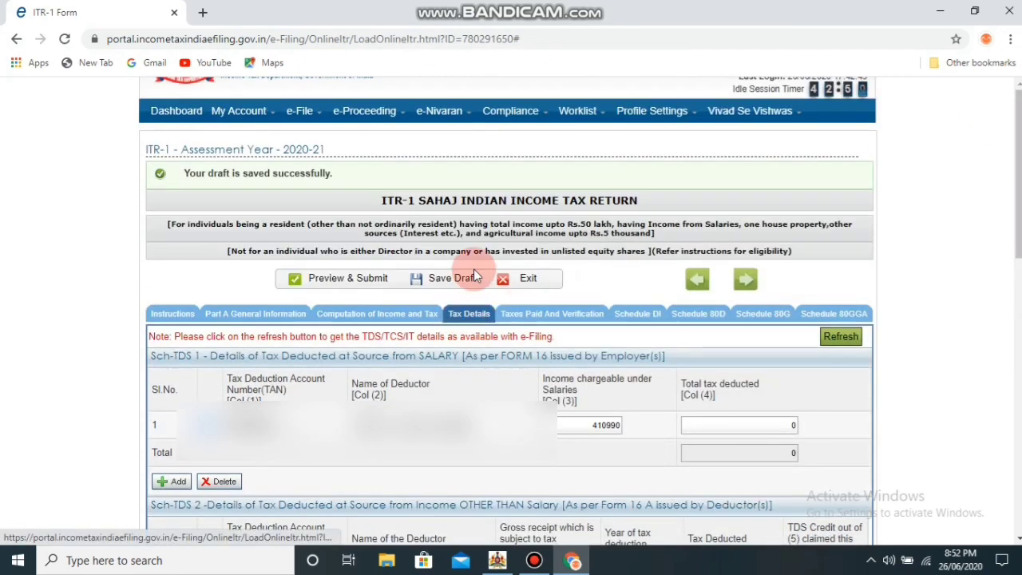
pyautogui.click(471, 279)
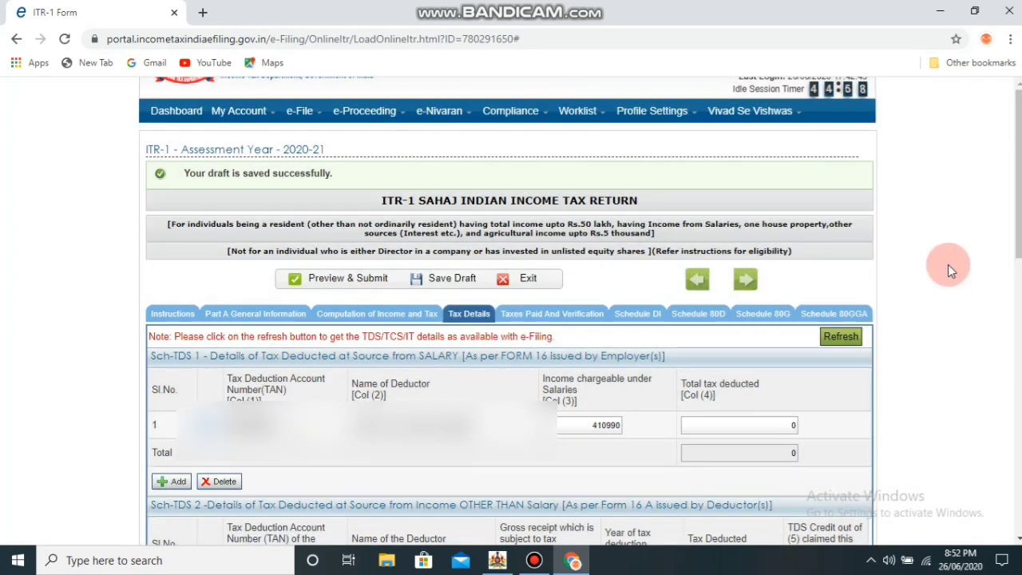
pyautogui.click(744, 282)
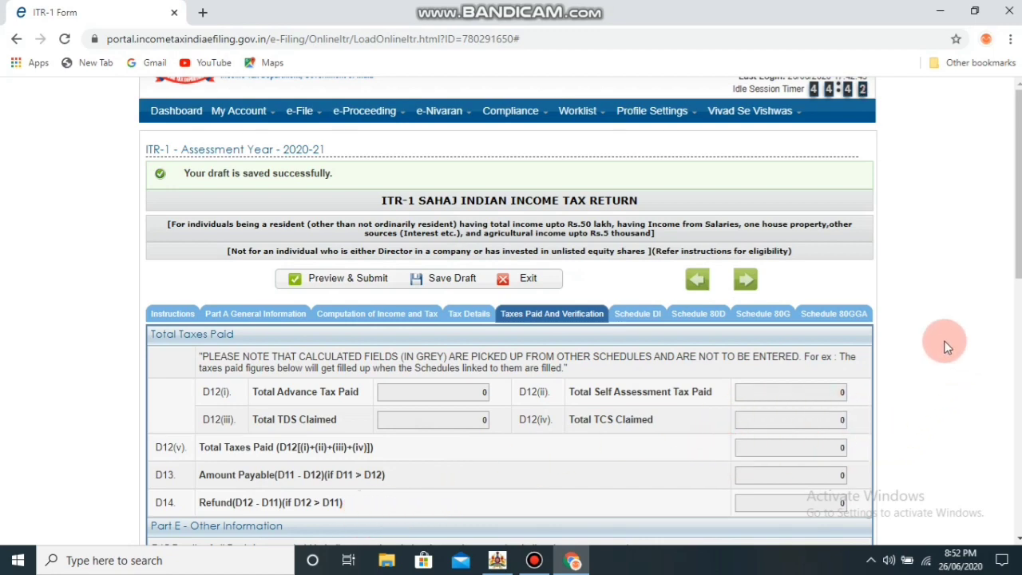
# Review the Taxes Paid, bank account and verification sections, then choose Preview & Submit
pyautogui.scroll(-1, 944, 347)
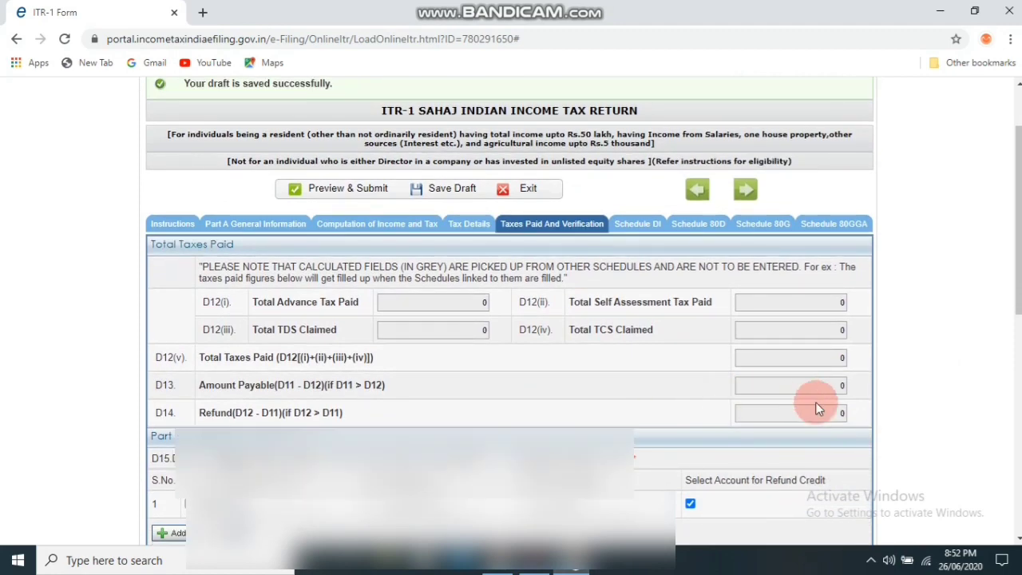
pyautogui.scroll(-2, 902, 395)
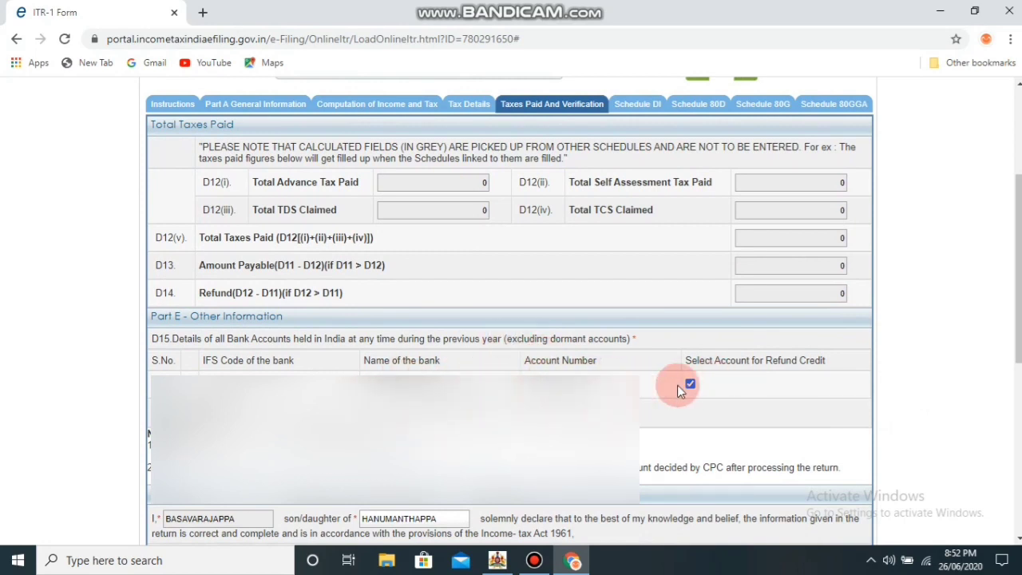
pyautogui.scroll(-3, 677, 385)
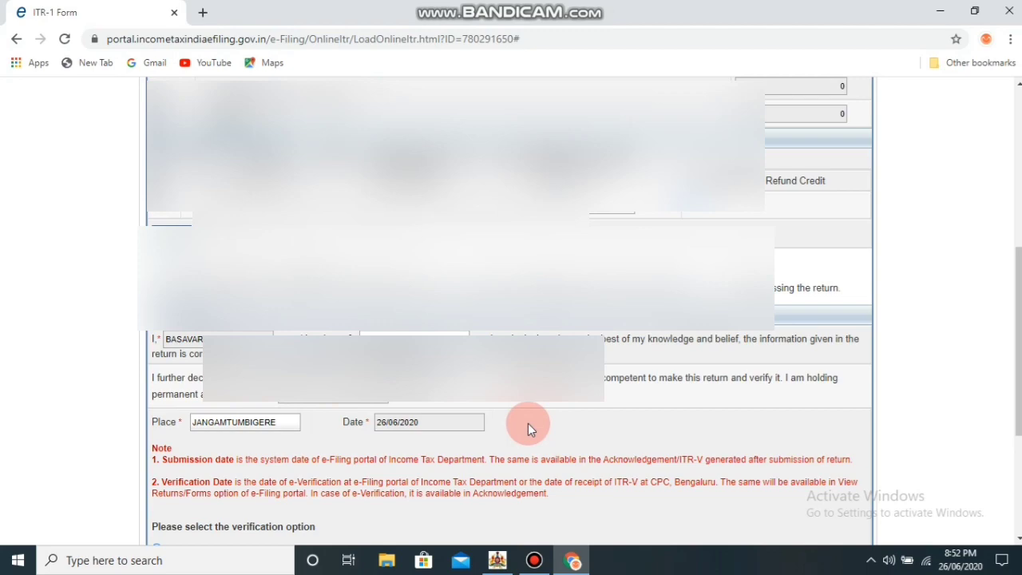
pyautogui.scroll(-3, 527, 429)
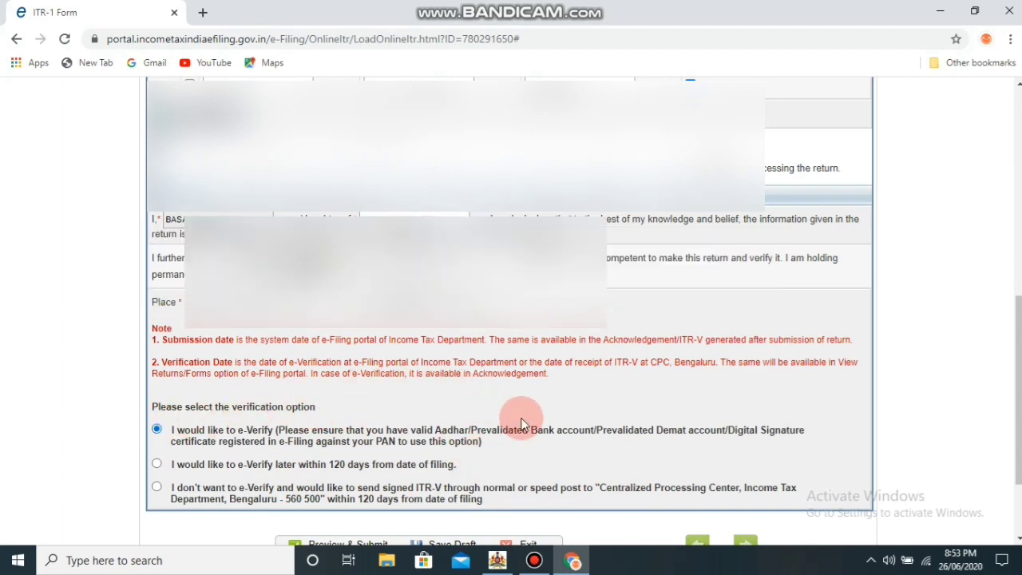
pyautogui.scroll(-2, 521, 424)
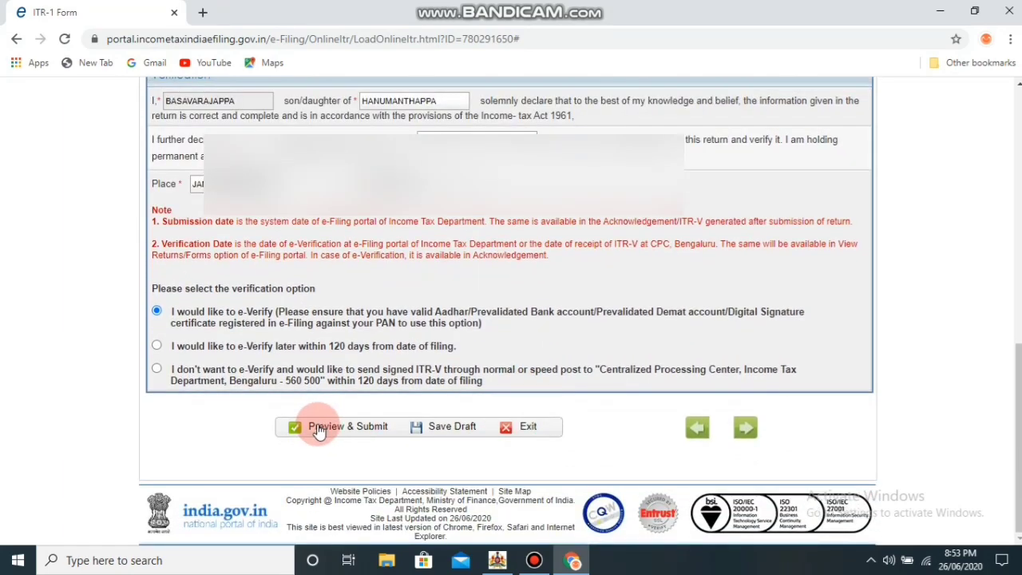
pyautogui.click(319, 428)
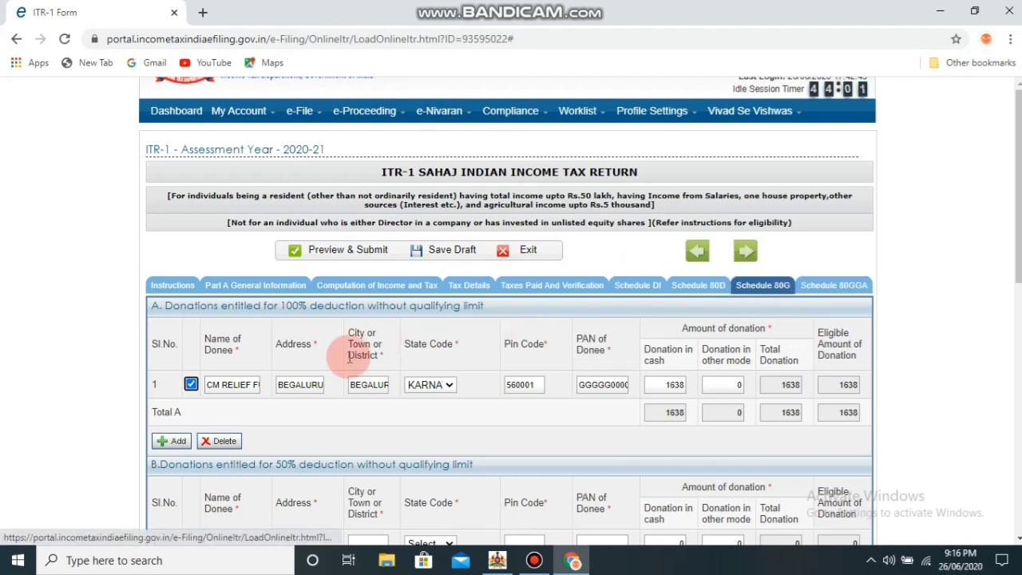
# Check the Schedule 80G donee address, city and PAN for the 1638 CM Relief Fund donation
pyautogui.click(283, 387)
pyautogui.click(370, 386)
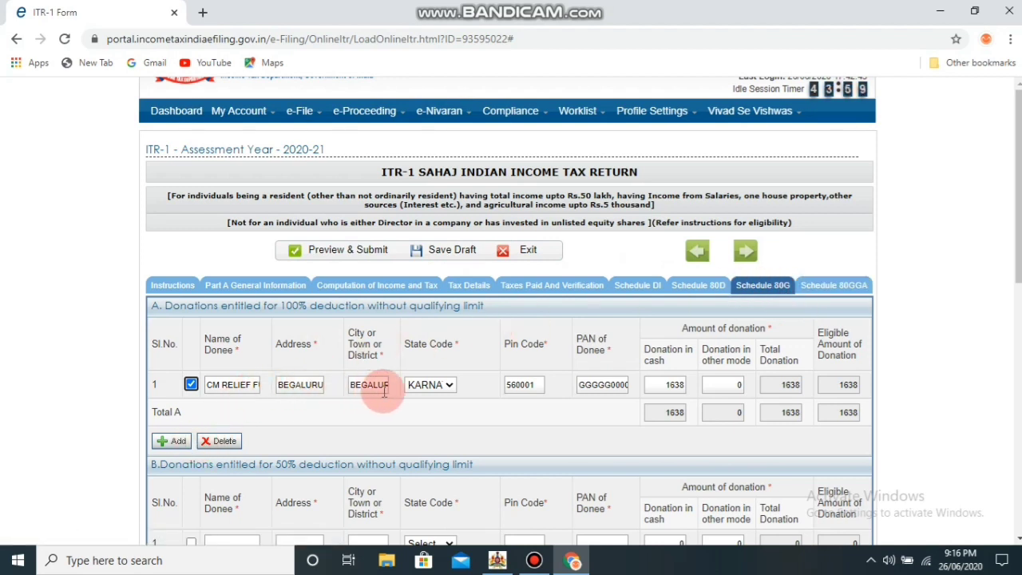
pyautogui.click(210, 406)
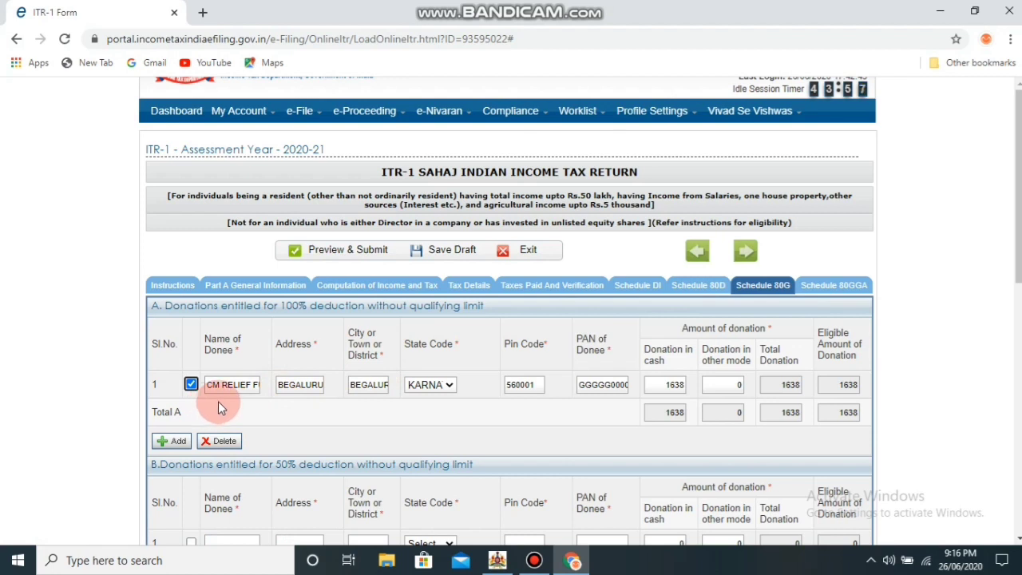
pyautogui.click(303, 390)
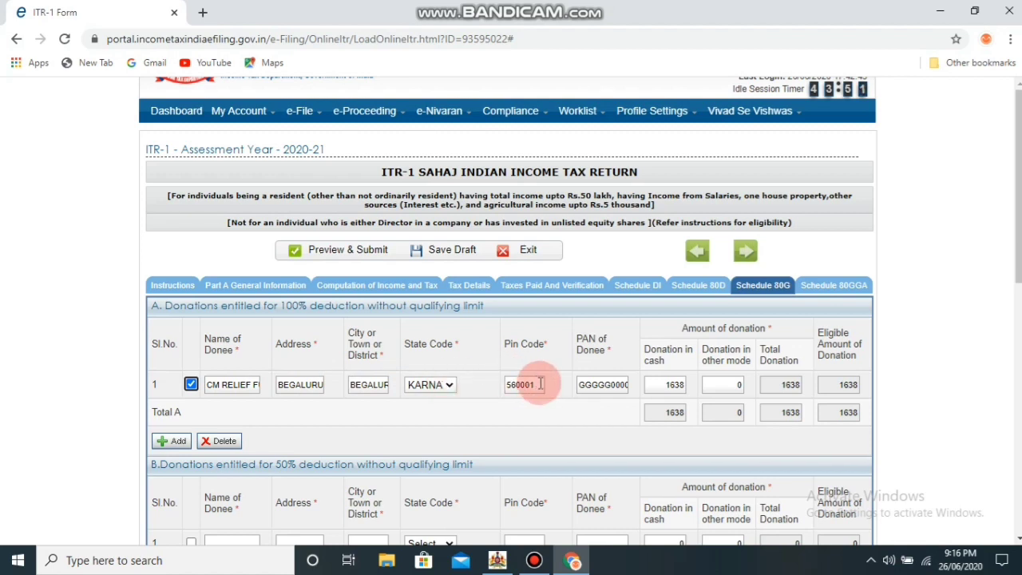
pyautogui.click(628, 391)
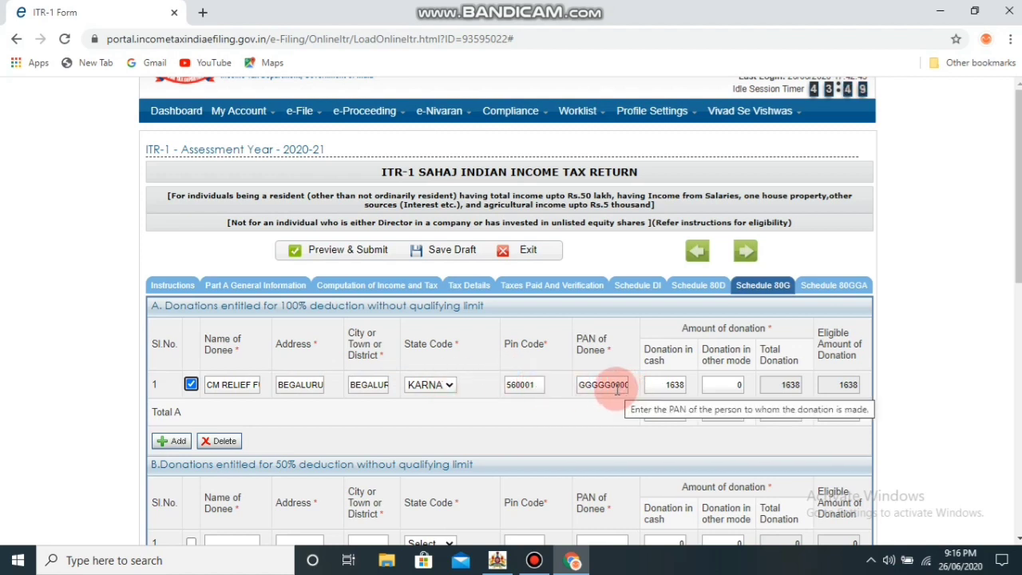
pyautogui.click(739, 429)
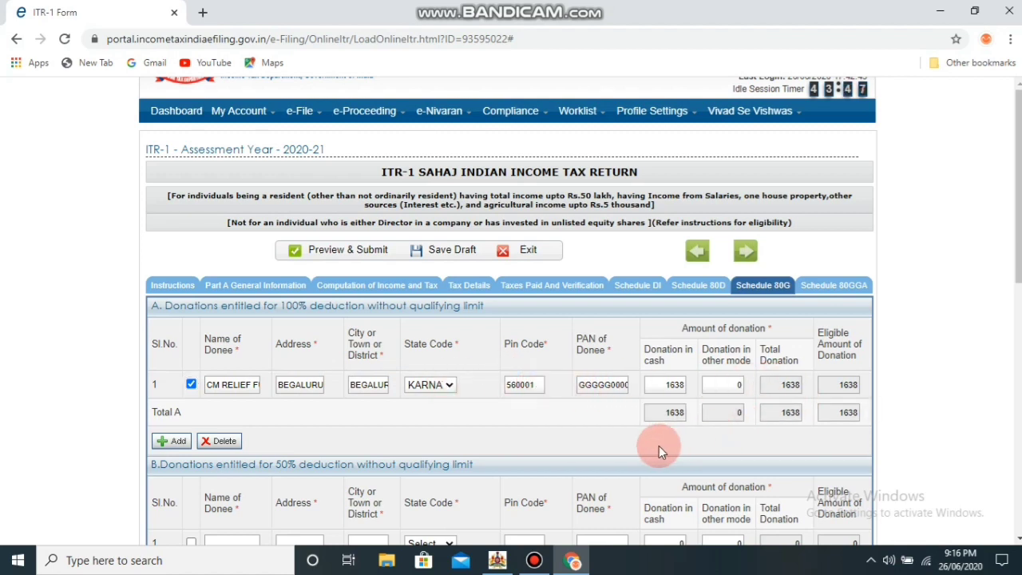
pyautogui.scroll(-1, 659, 445)
pyautogui.scroll(-7, 659, 446)
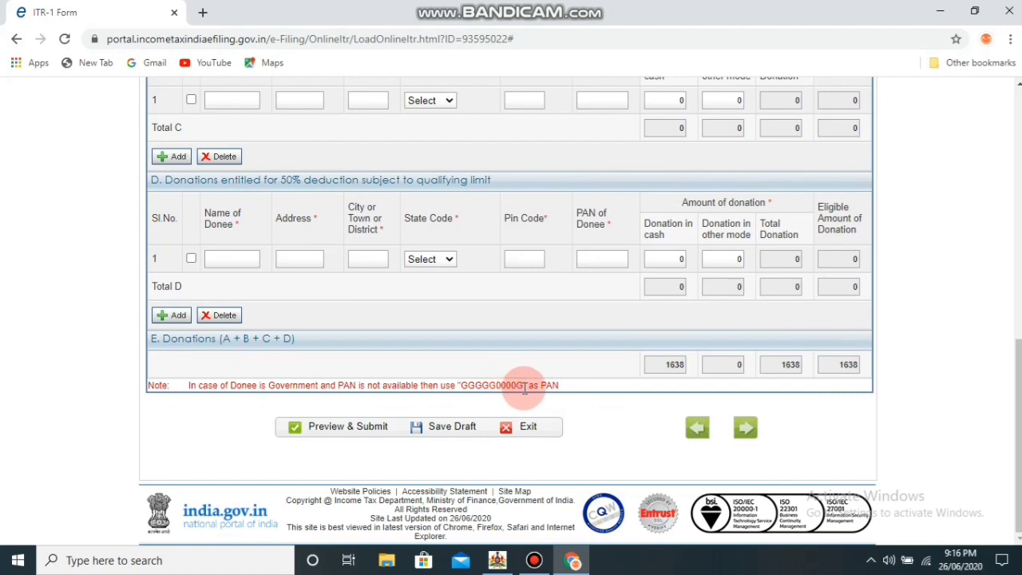
pyautogui.scroll(8, 525, 387)
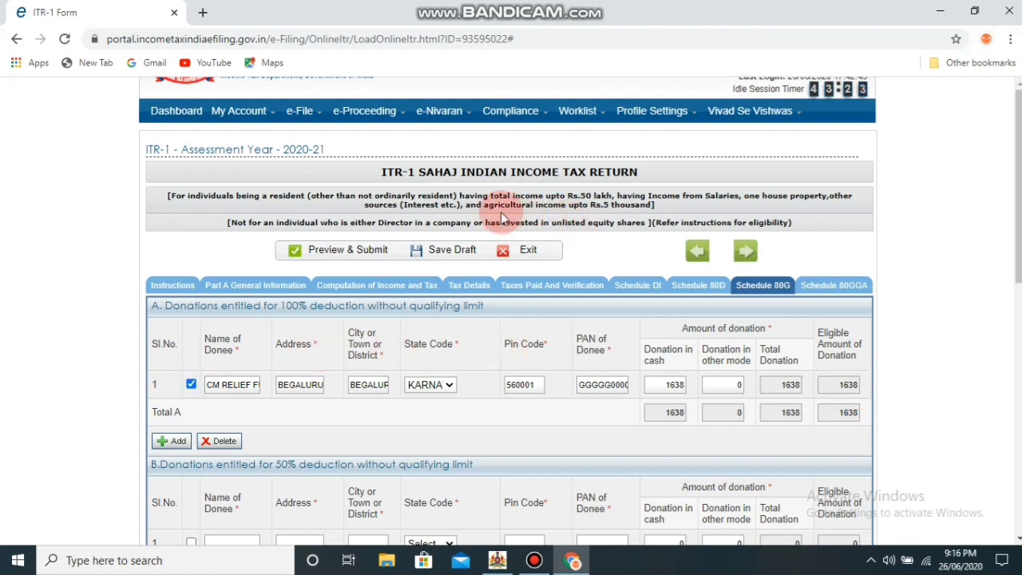
# Confirm the ITR-1 details are valid and submit the previewed return to reach e-verification
pyautogui.click(347, 261)
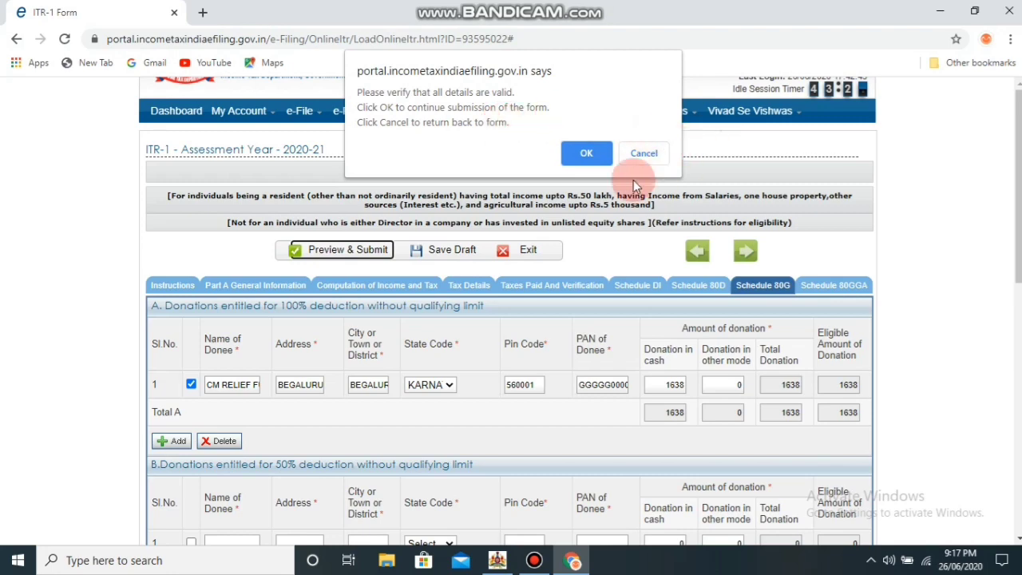
pyautogui.click(579, 154)
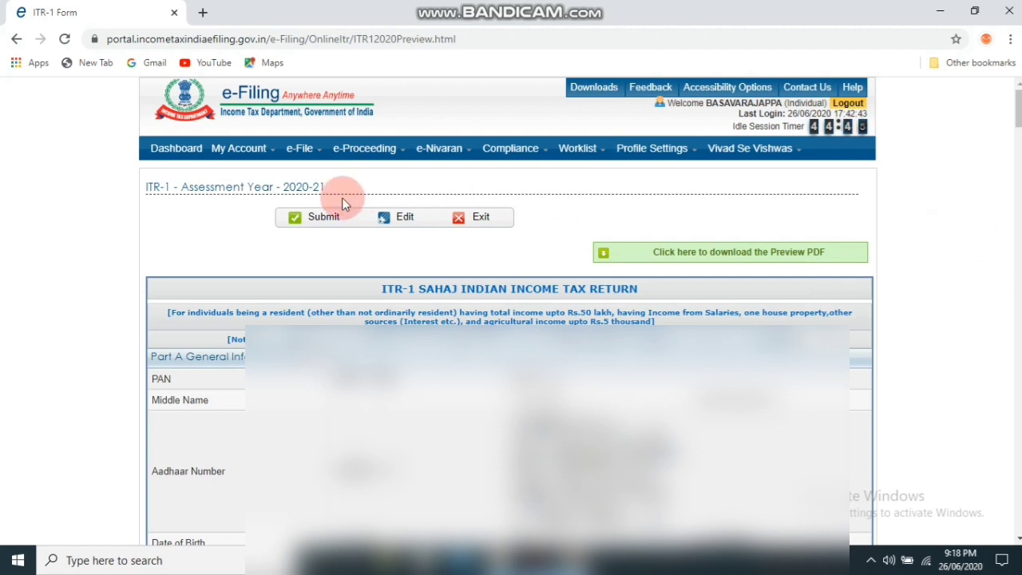
pyautogui.moveTo(318, 158)
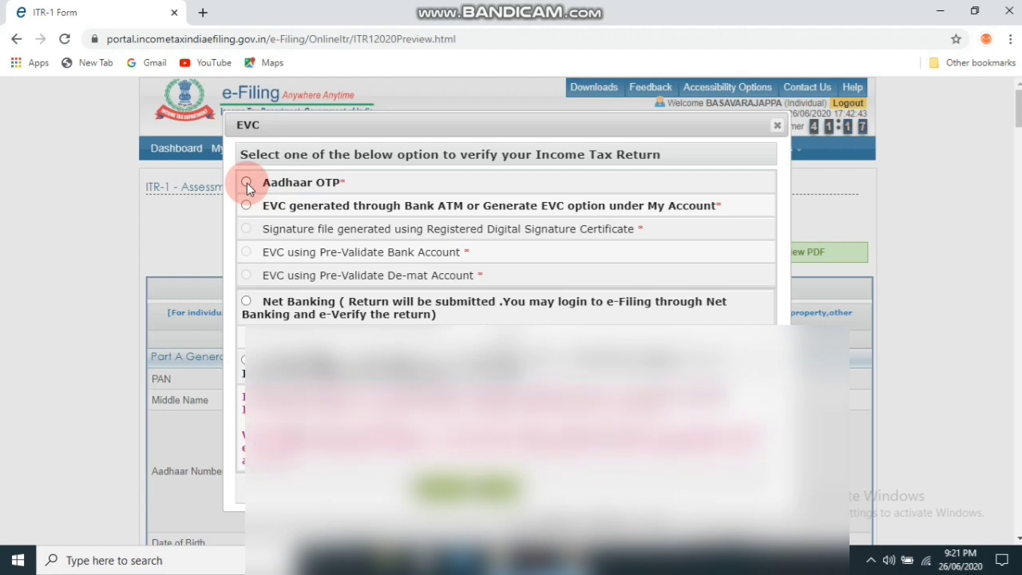
# E-verify the return with Aadhaar OTP, entering the one-time code received on mobile
pyautogui.click(246, 183)
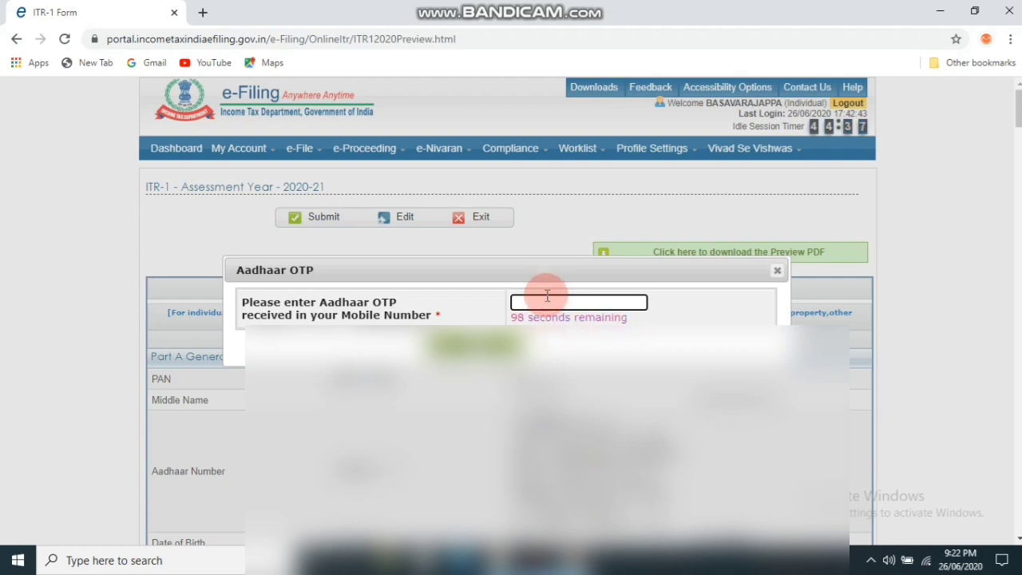
pyautogui.write('••••••')
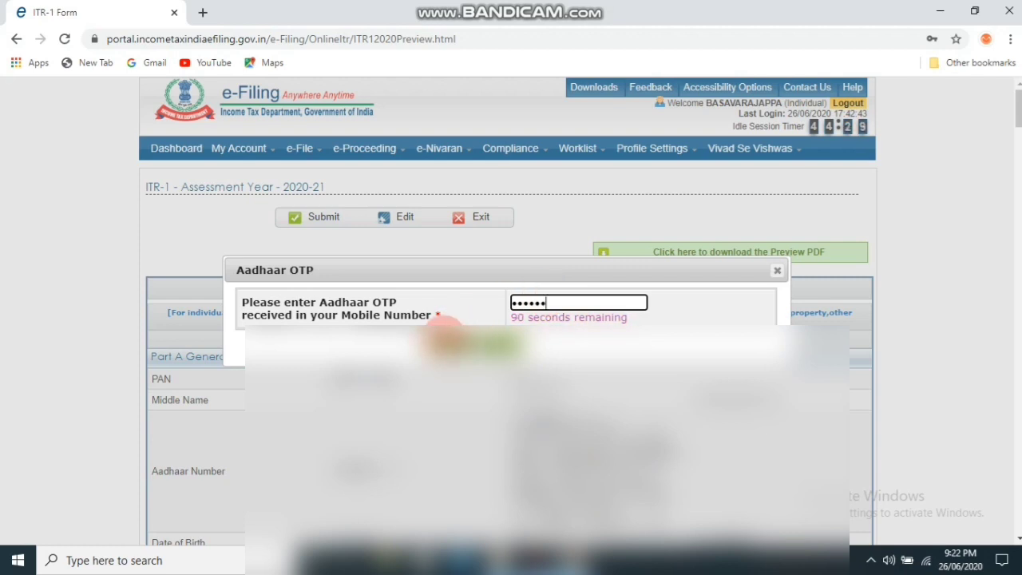
pyautogui.click(445, 335)
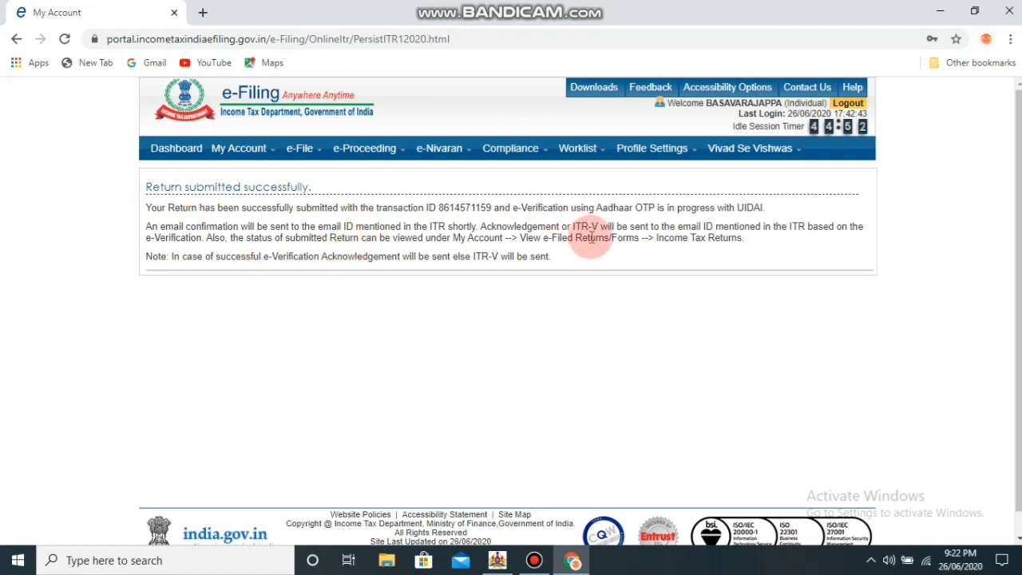
# Bring up the My Account menu in the top navigation bar
pyautogui.moveTo(326, 158)
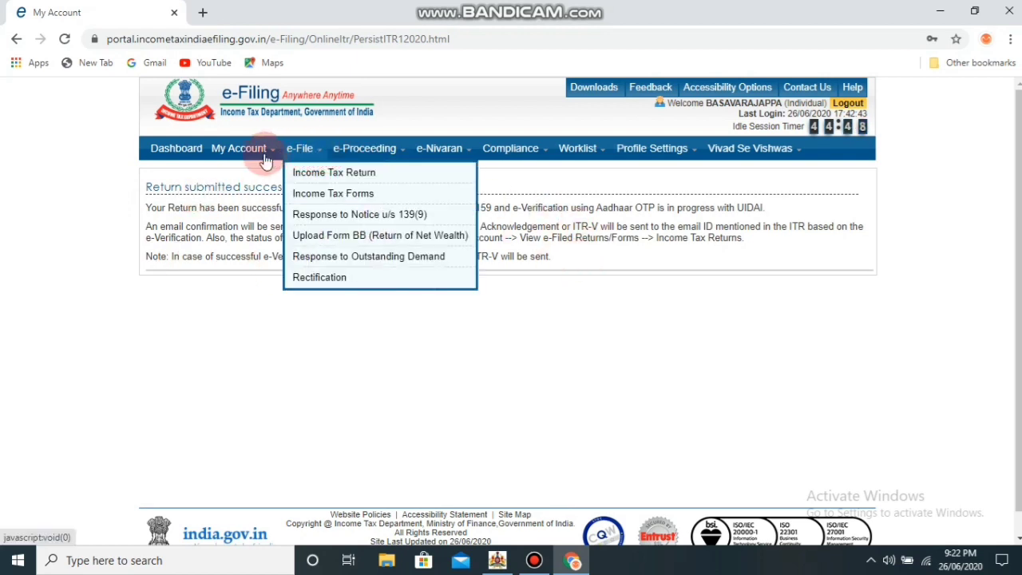
pyautogui.moveTo(270, 156)
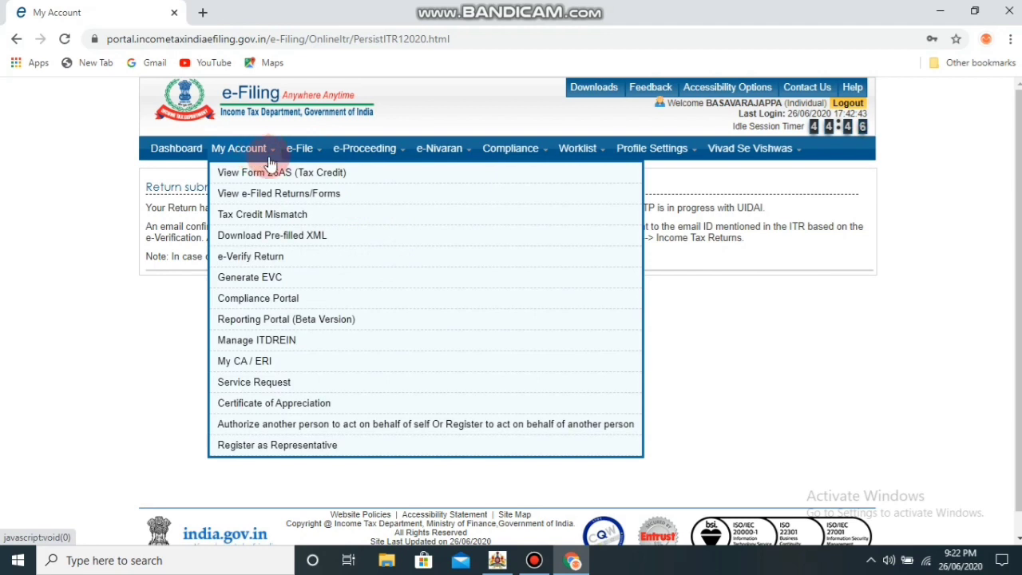